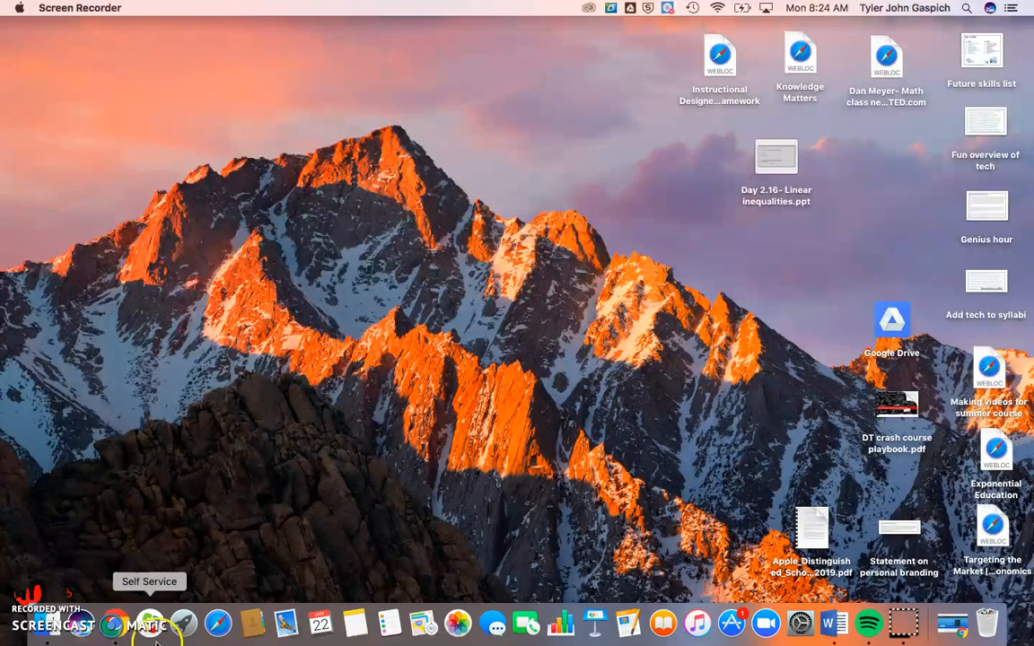
# Search the computer for iMovie and open the application
pyautogui.click(965, 9)
pyautogui.write('imovie')
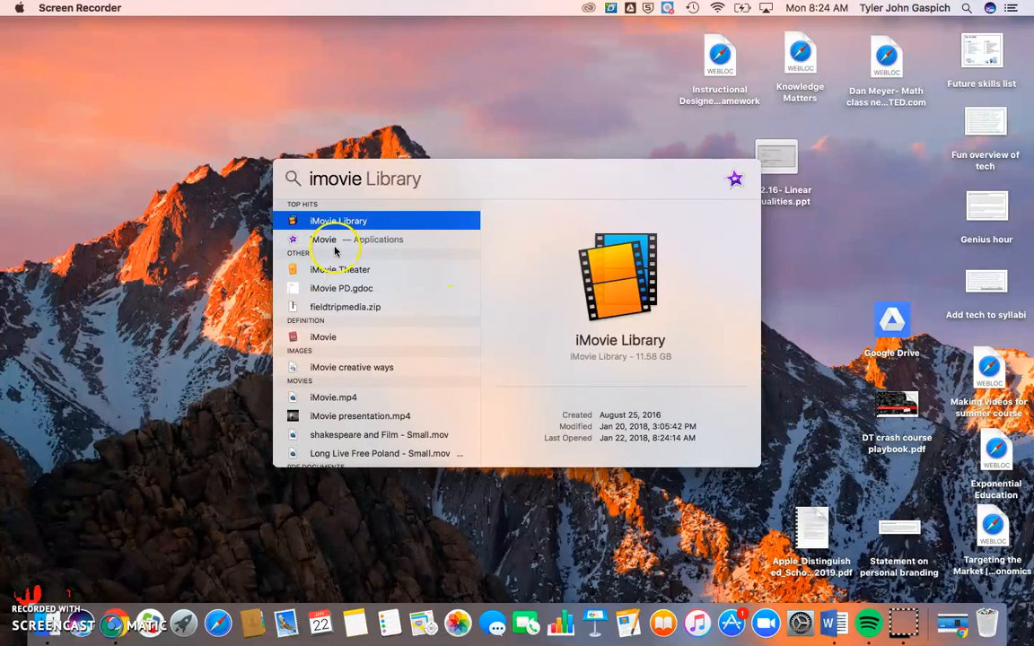
pyautogui.click(326, 241)
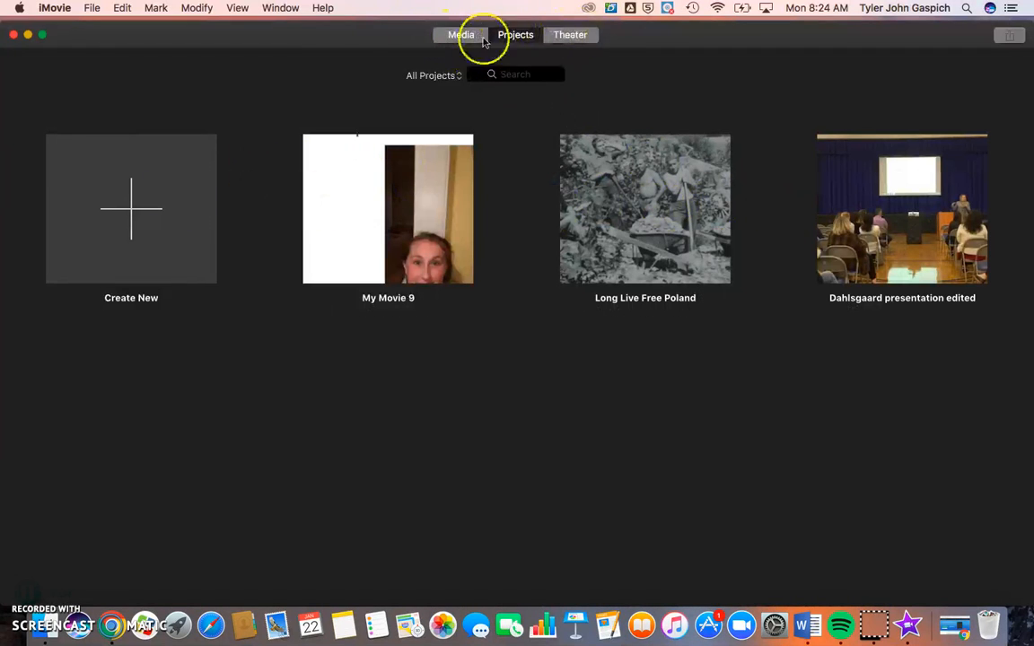
# Look through the Theater, Projects and Media views, finishing on the project overview
pyautogui.click(568, 36)
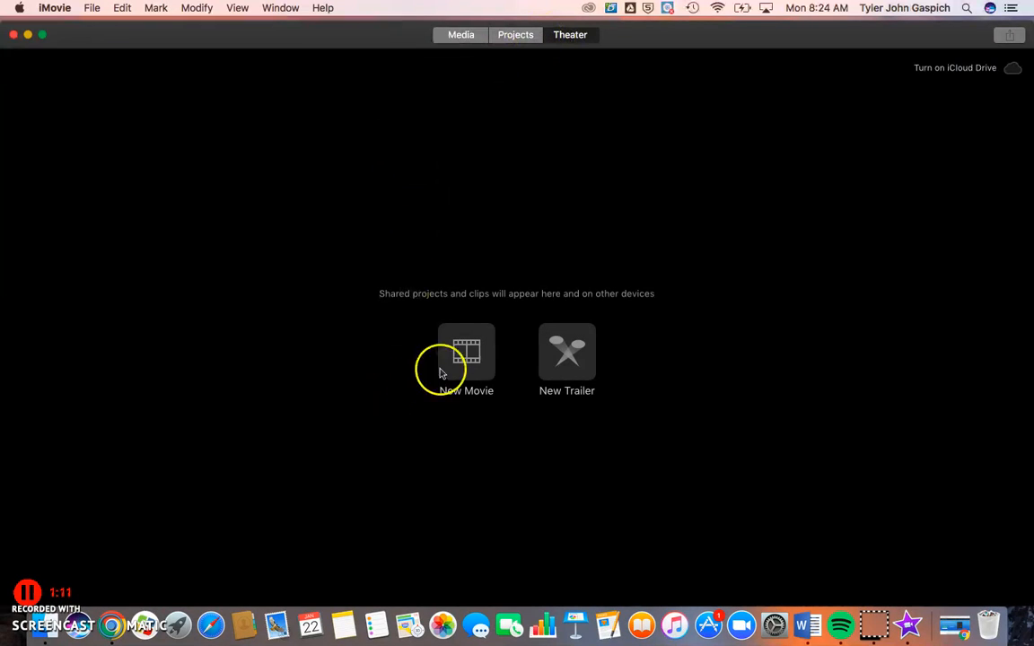
pyautogui.click(507, 36)
pyautogui.click(460, 33)
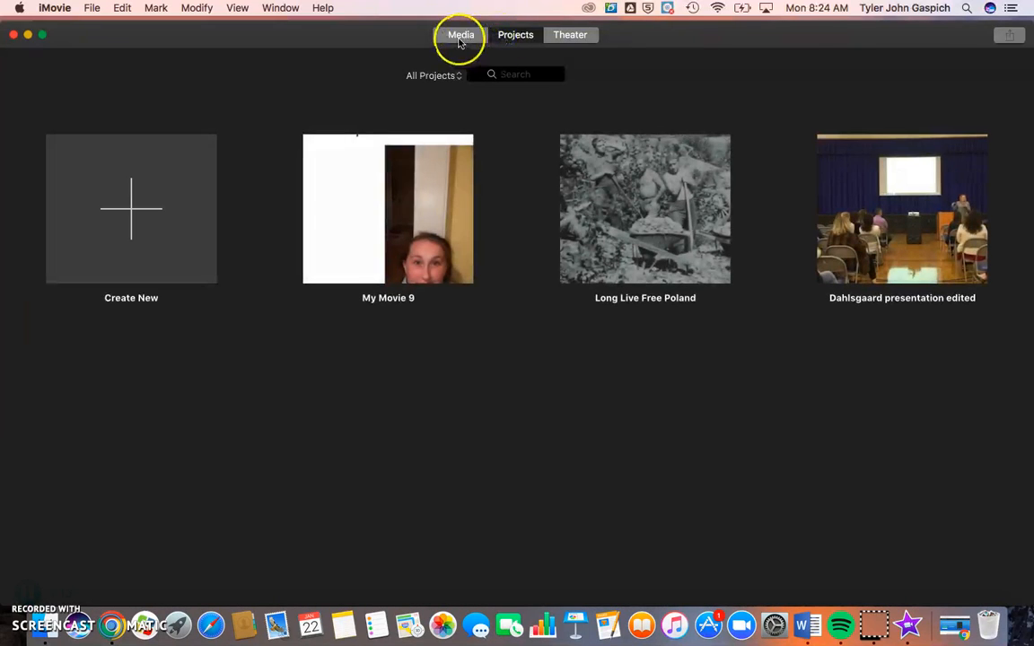
pyautogui.click(373, 112)
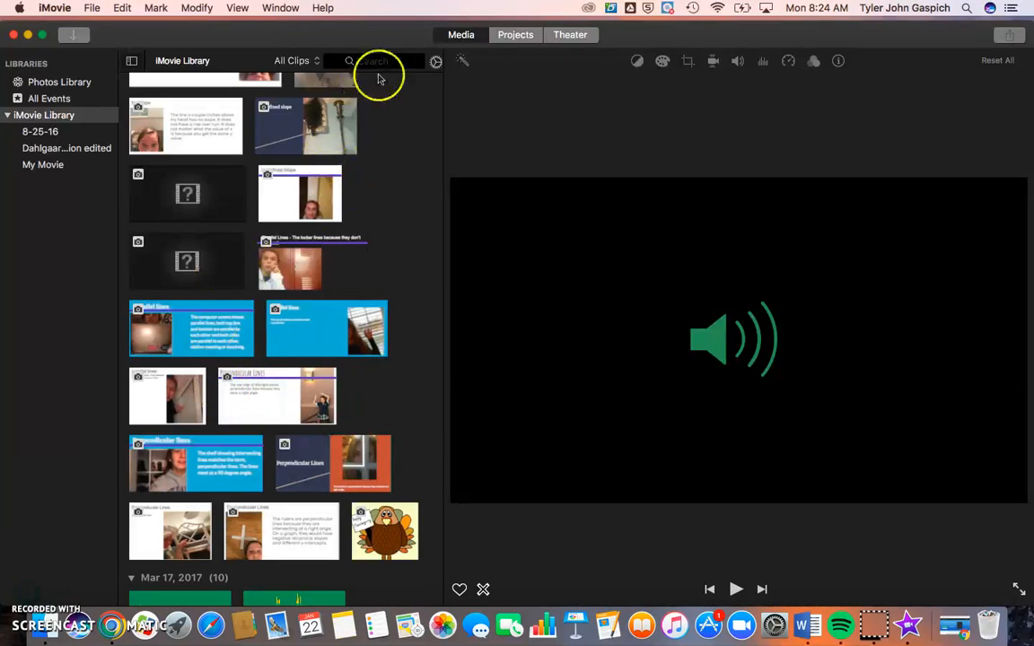
pyautogui.click(514, 37)
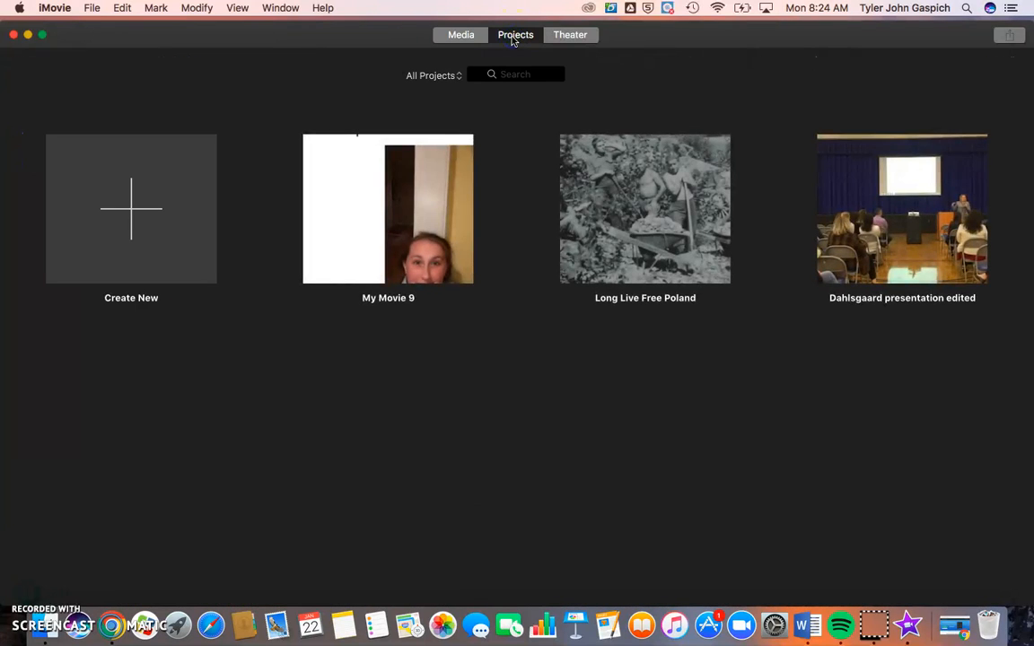
# Create a new project of the Movie type
pyautogui.click(131, 239)
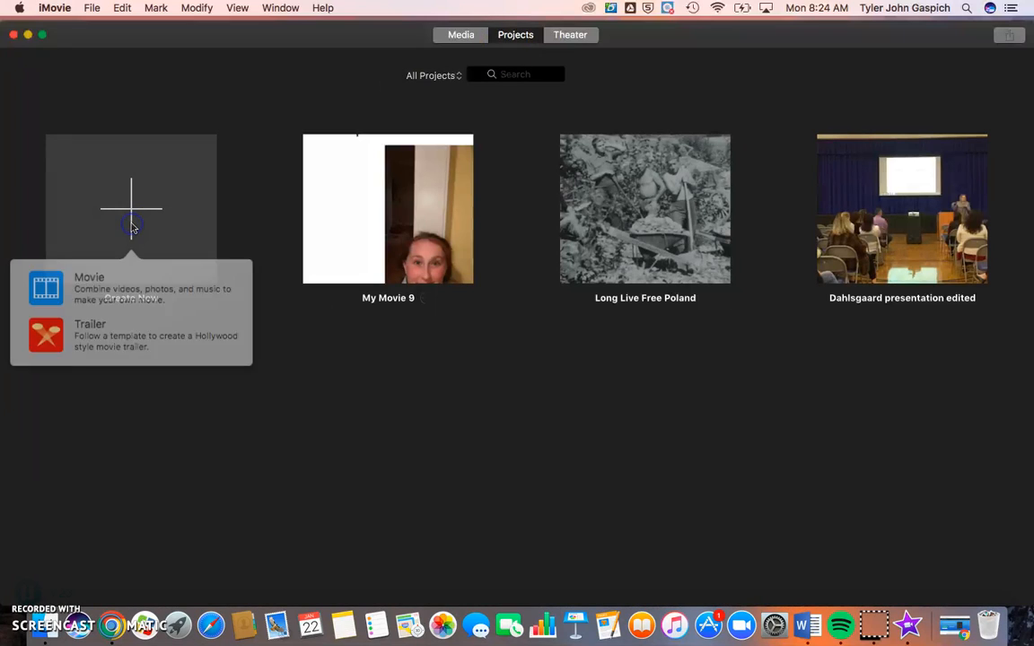
pyautogui.click(94, 286)
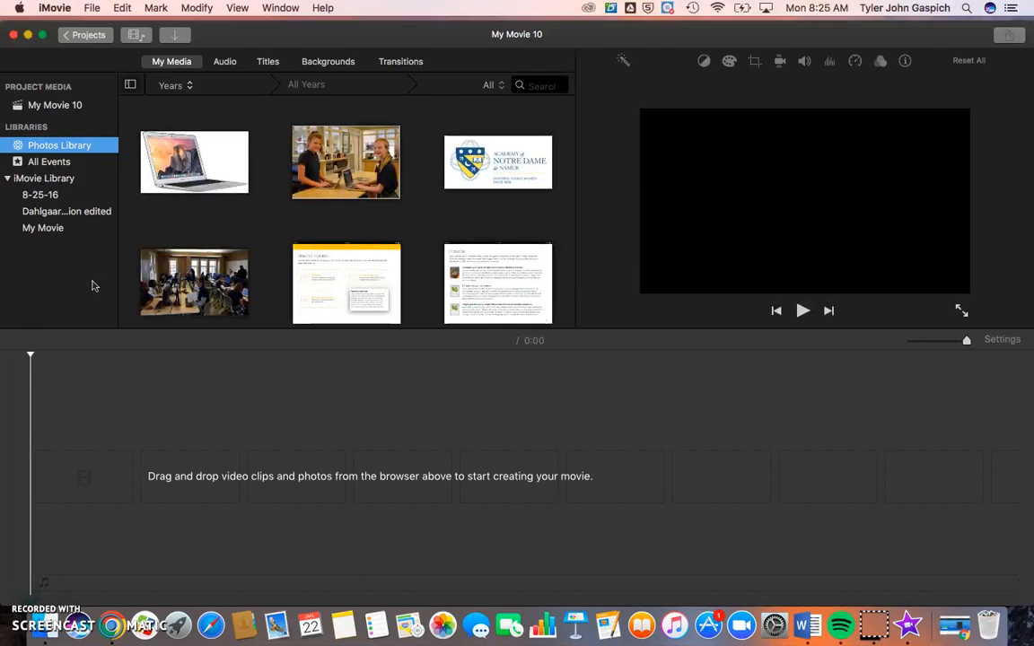
pyautogui.click(824, 417)
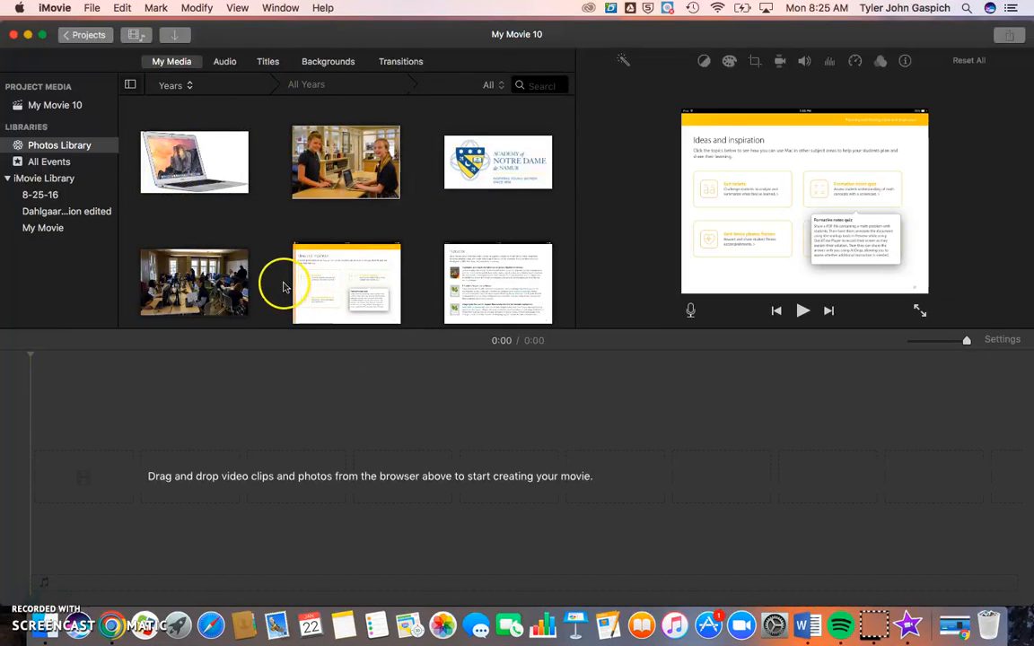
# Import the video Sharing with Airdrop.mp4 from the Recordings folder into the project media
pyautogui.scroll(-5, 274, 287)
pyautogui.scroll(5, 274, 287)
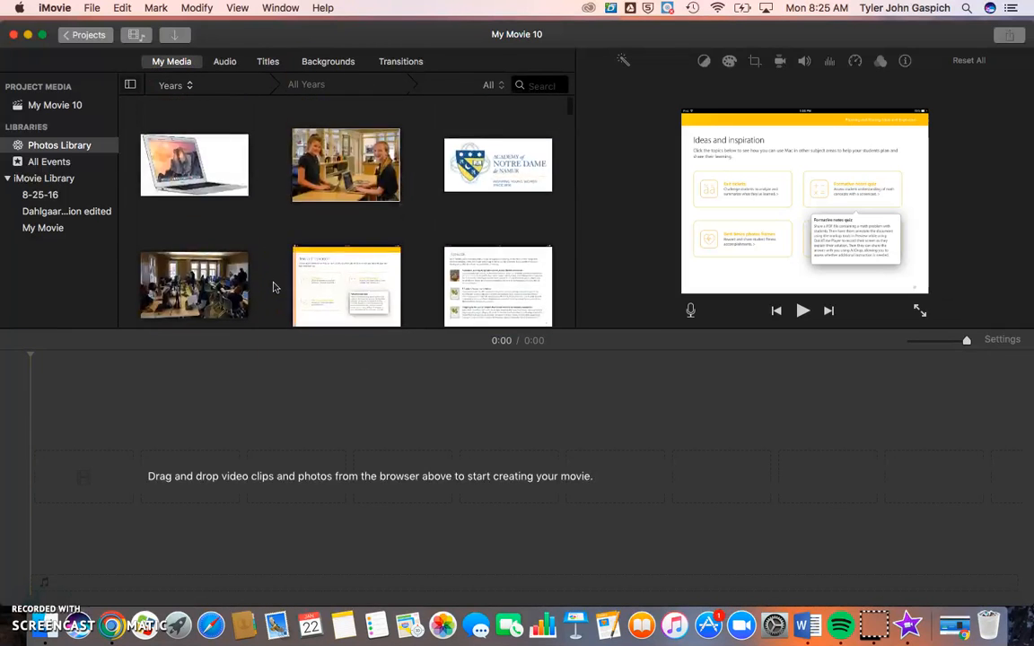
pyautogui.click(175, 36)
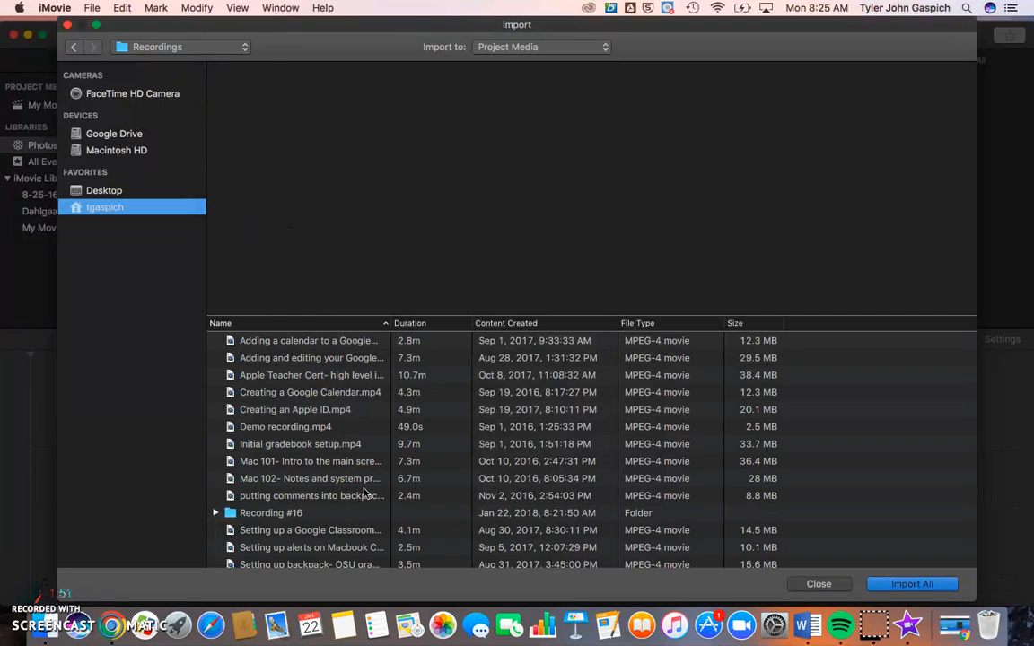
pyautogui.scroll(-2, 365, 493)
pyautogui.scroll(2, 365, 493)
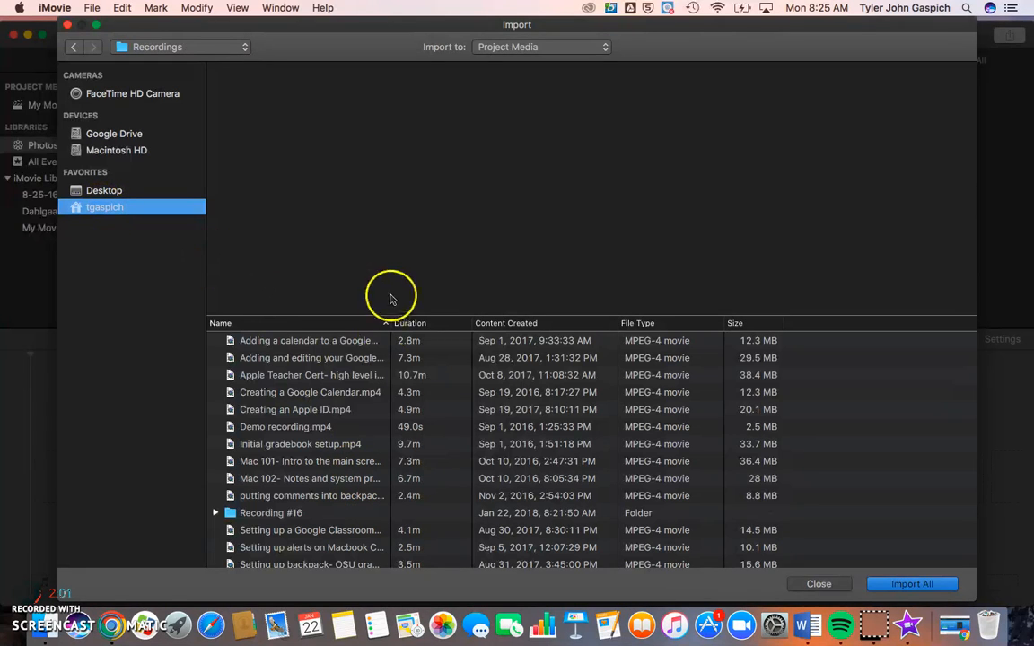
pyautogui.scroll(-2, 301, 474)
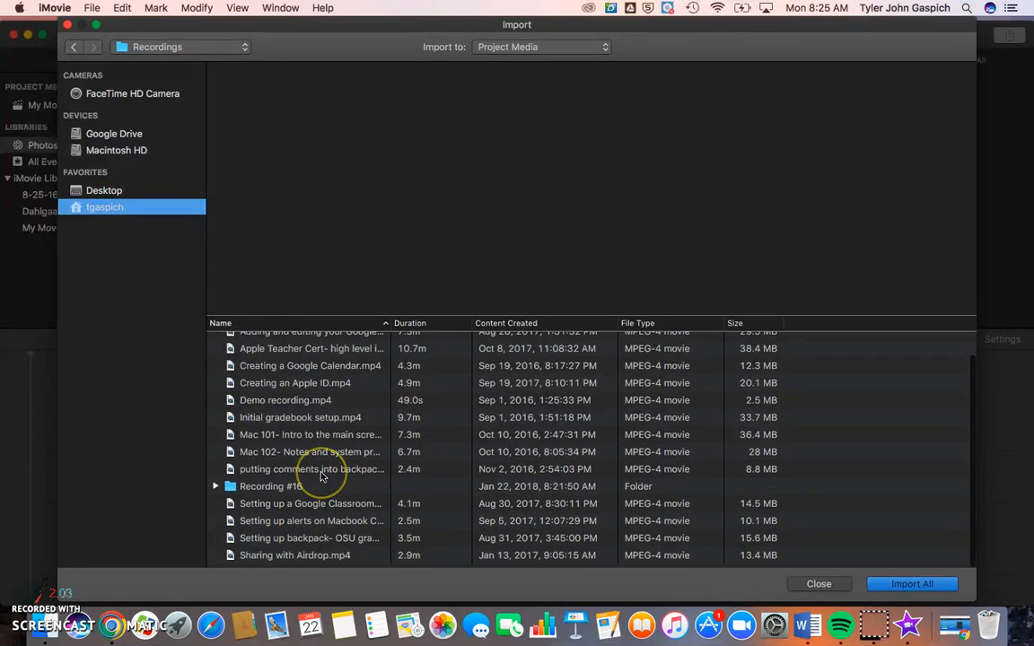
pyautogui.click(297, 560)
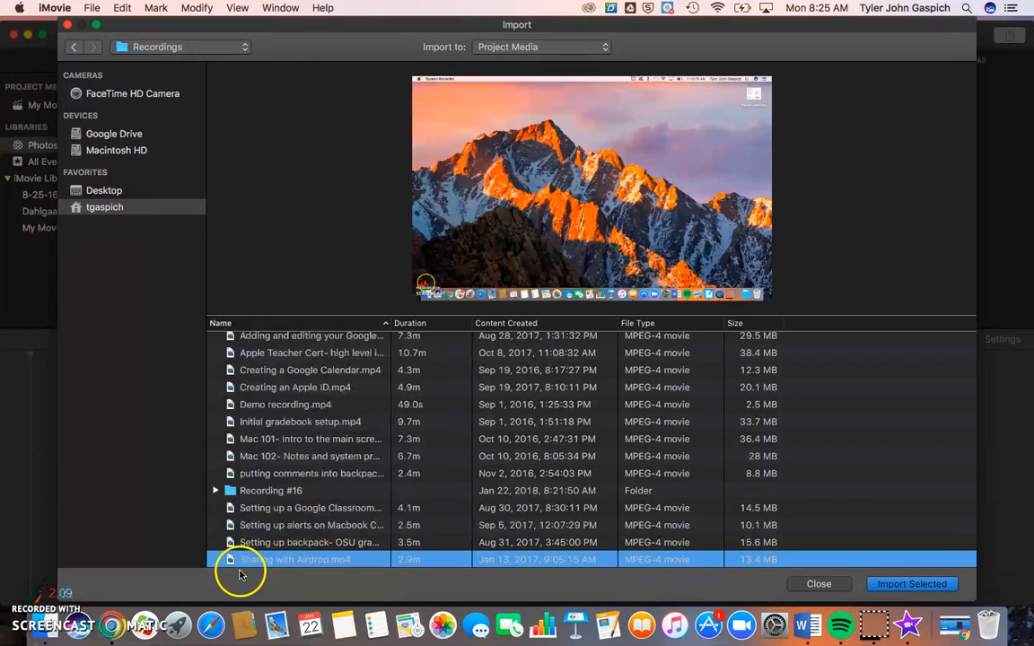
pyautogui.click(915, 587)
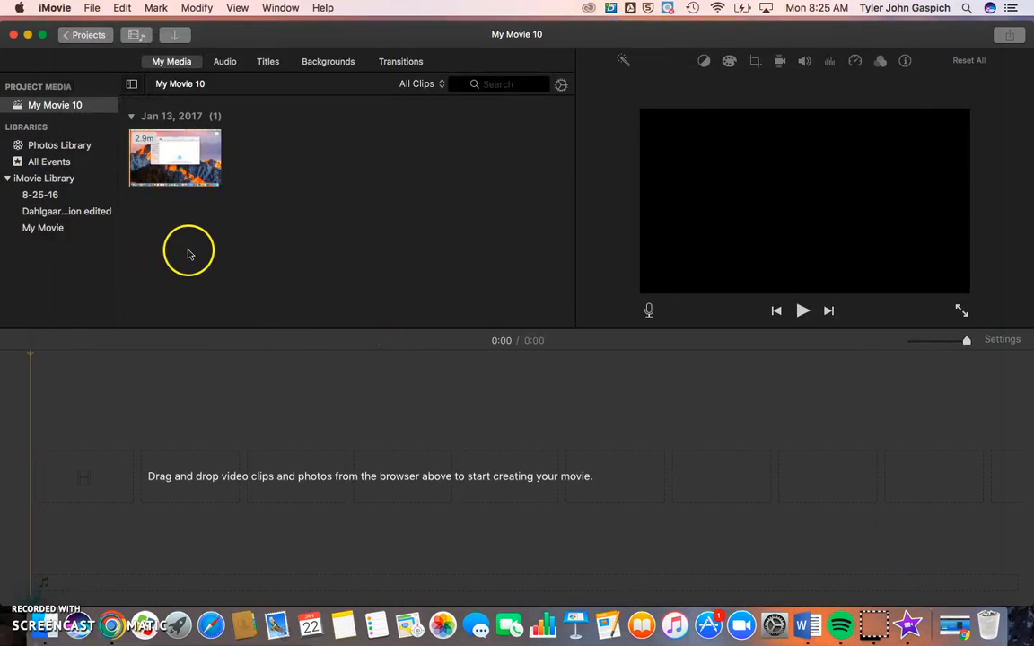
# Import the image Design Thinking process.png from the Pictures folder in the home directory into the project media
pyautogui.click(178, 35)
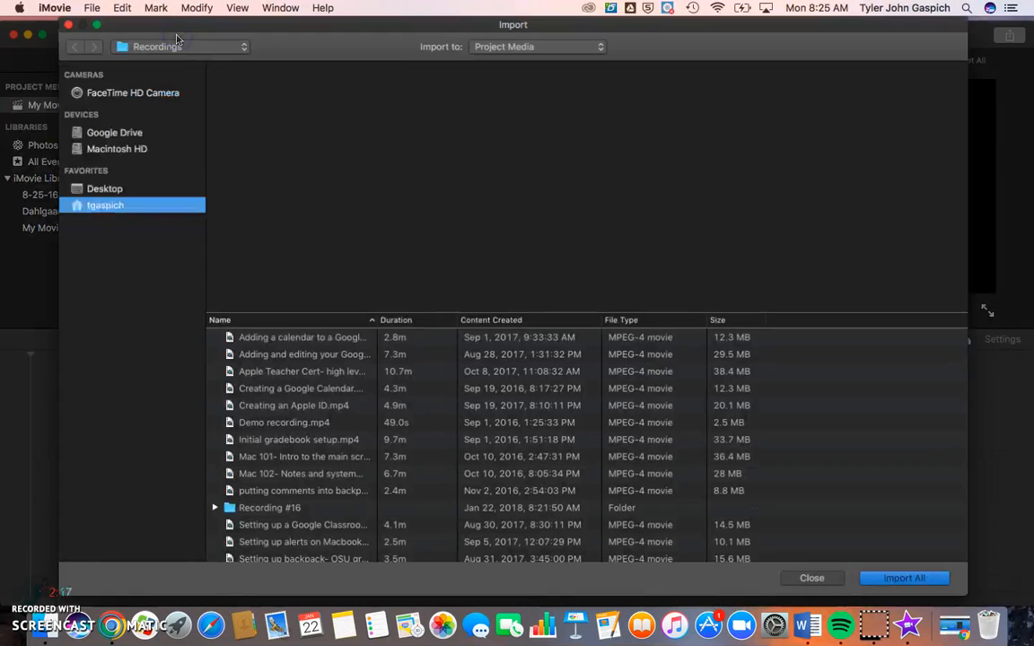
pyautogui.click(95, 191)
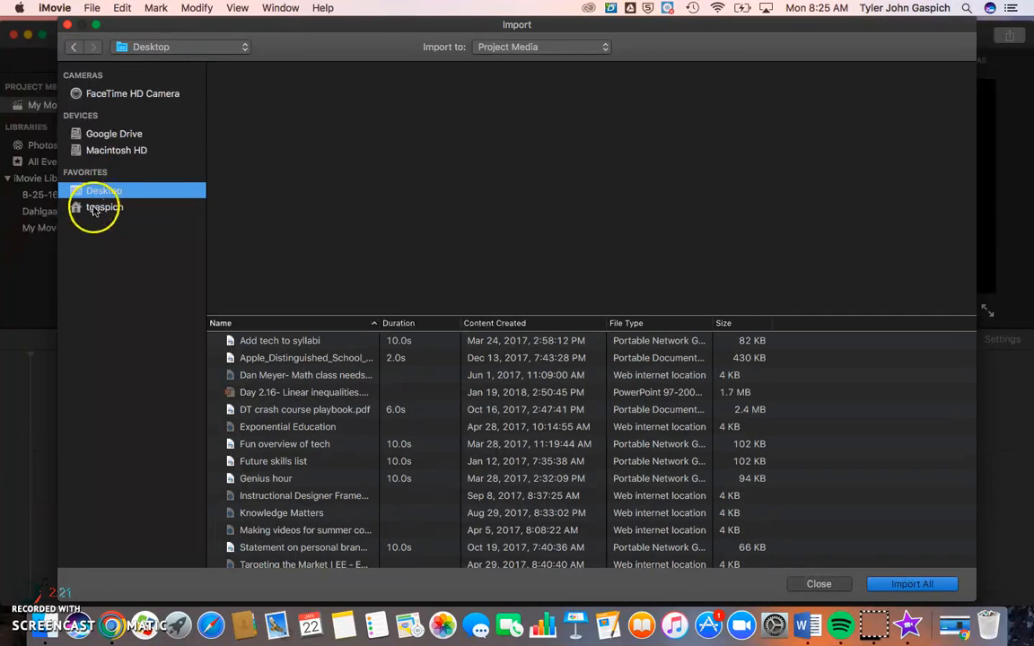
pyautogui.click(94, 209)
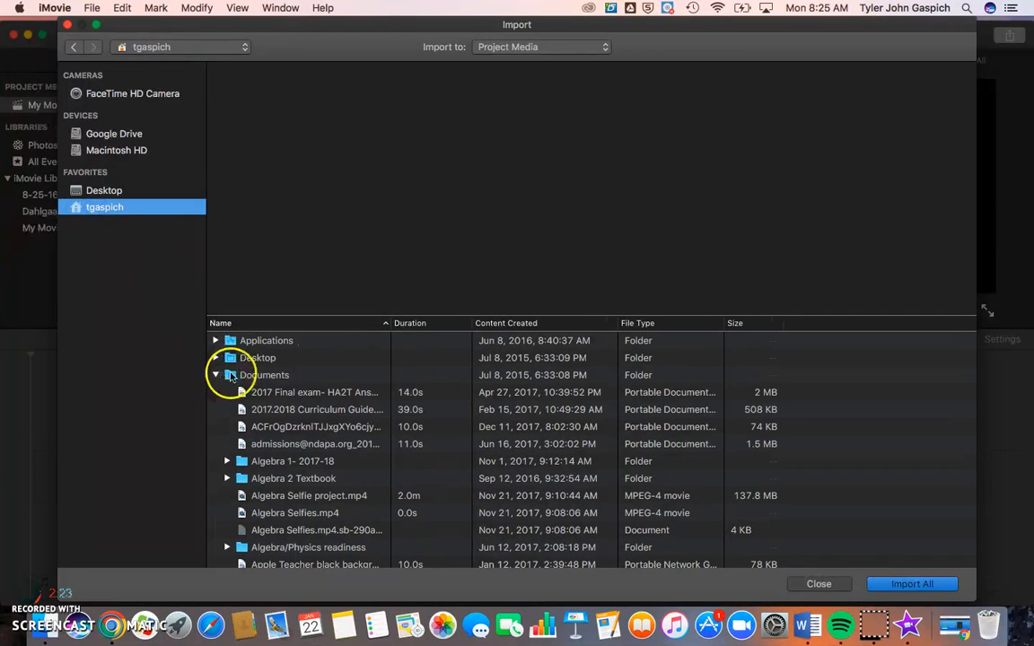
pyautogui.scroll(-1, 363, 436)
pyautogui.scroll(-2, 363, 435)
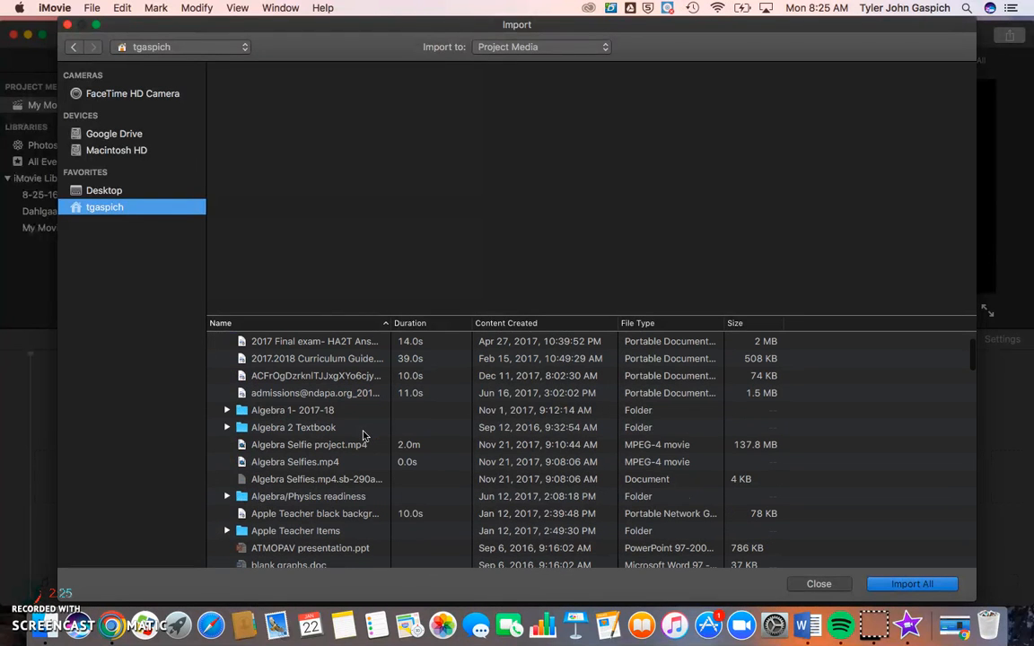
pyautogui.scroll(-6, 363, 435)
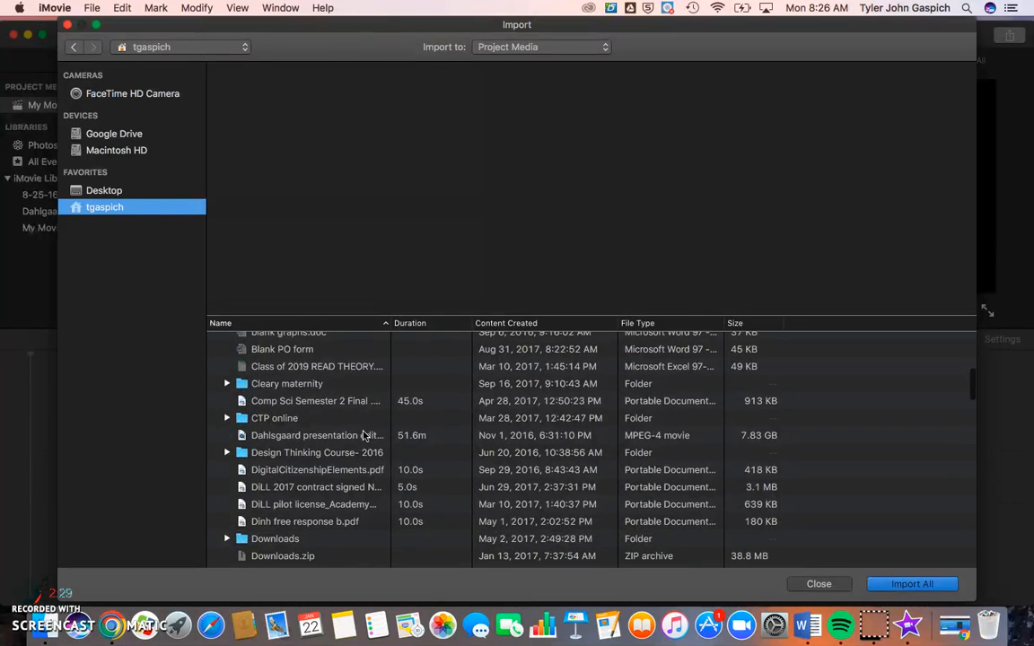
pyautogui.scroll(-6, 363, 435)
pyautogui.scroll(-6, 364, 435)
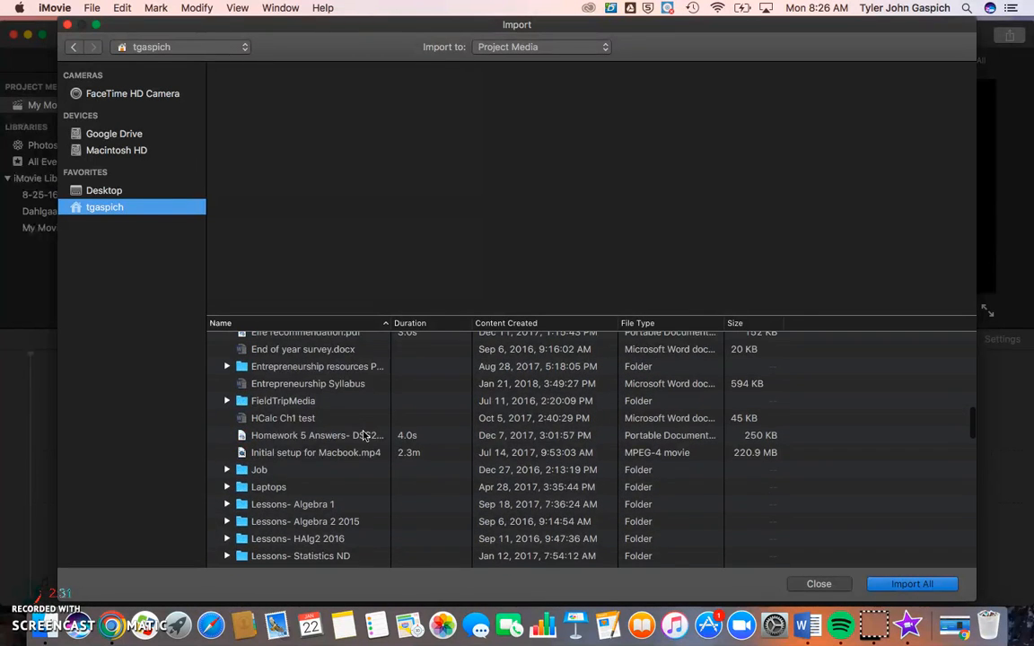
pyautogui.scroll(-3, 363, 435)
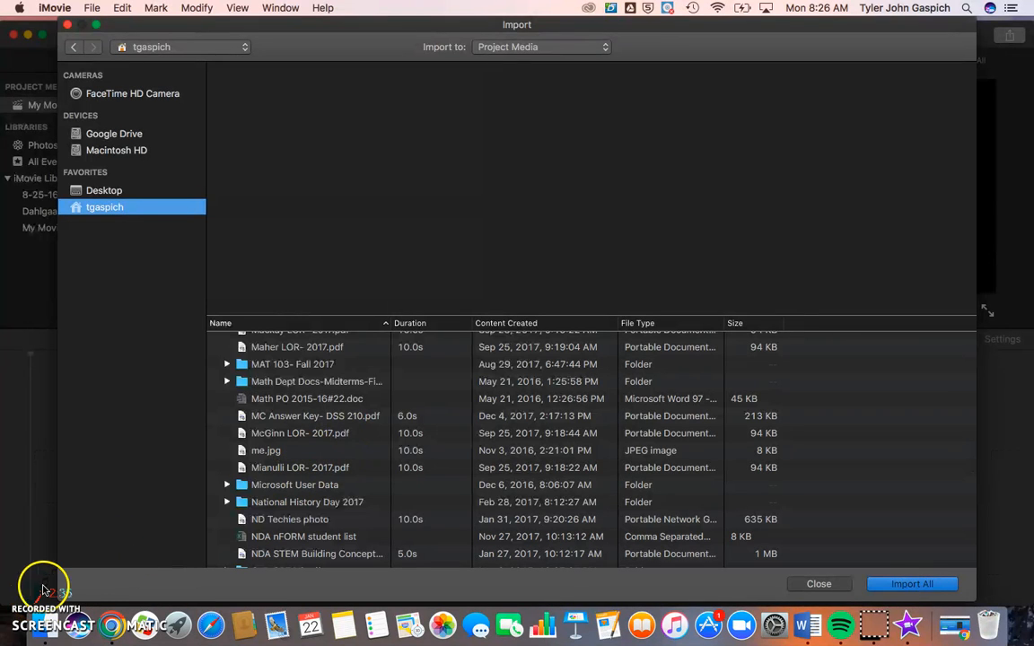
pyautogui.click(23, 595)
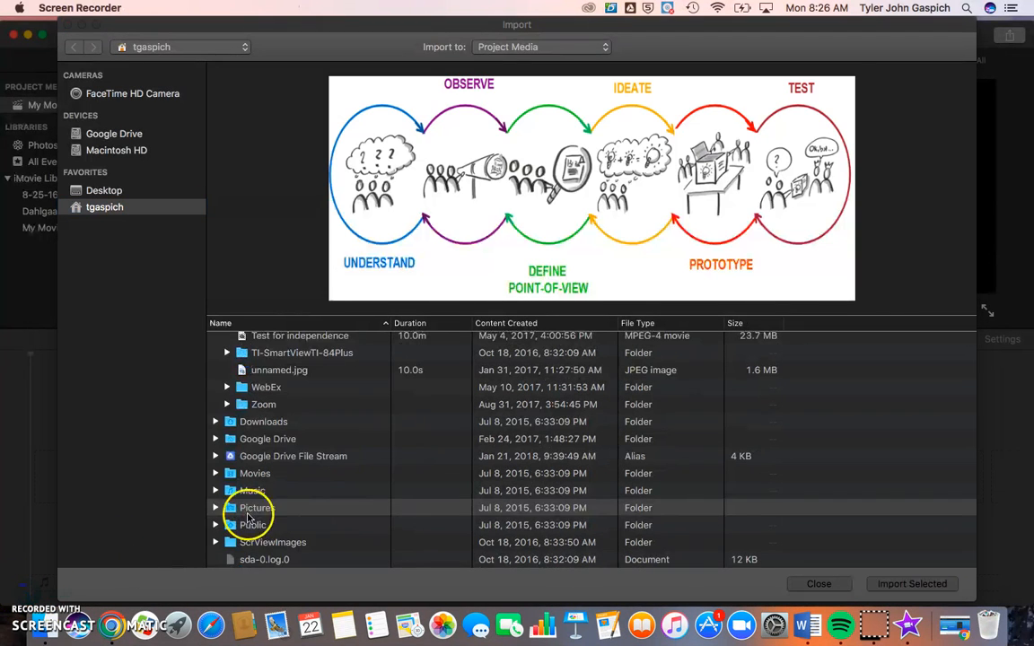
pyautogui.click(215, 510)
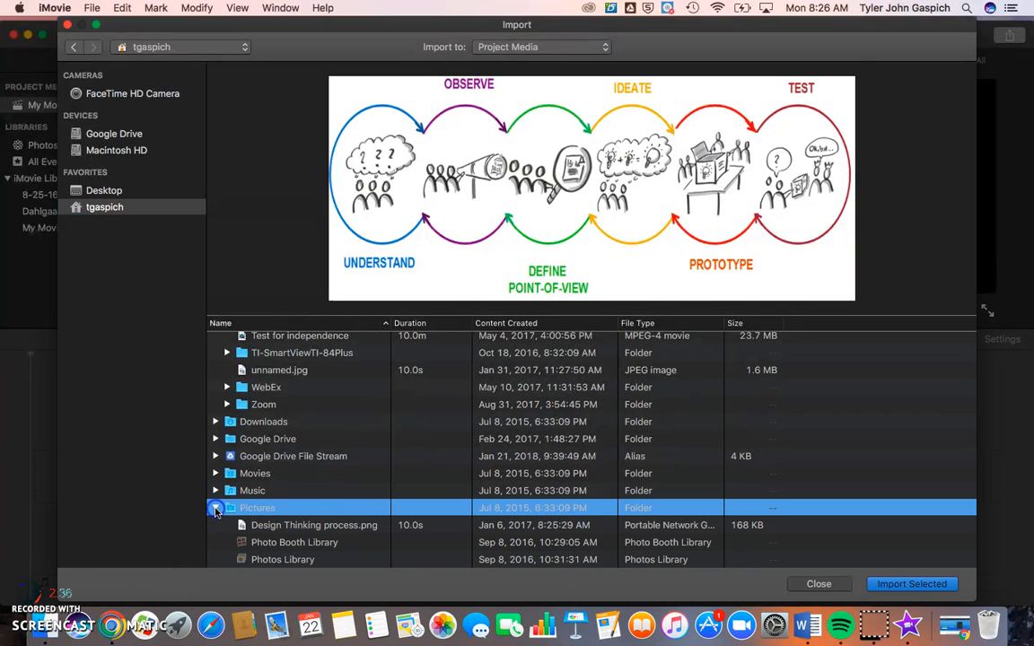
pyautogui.click(302, 527)
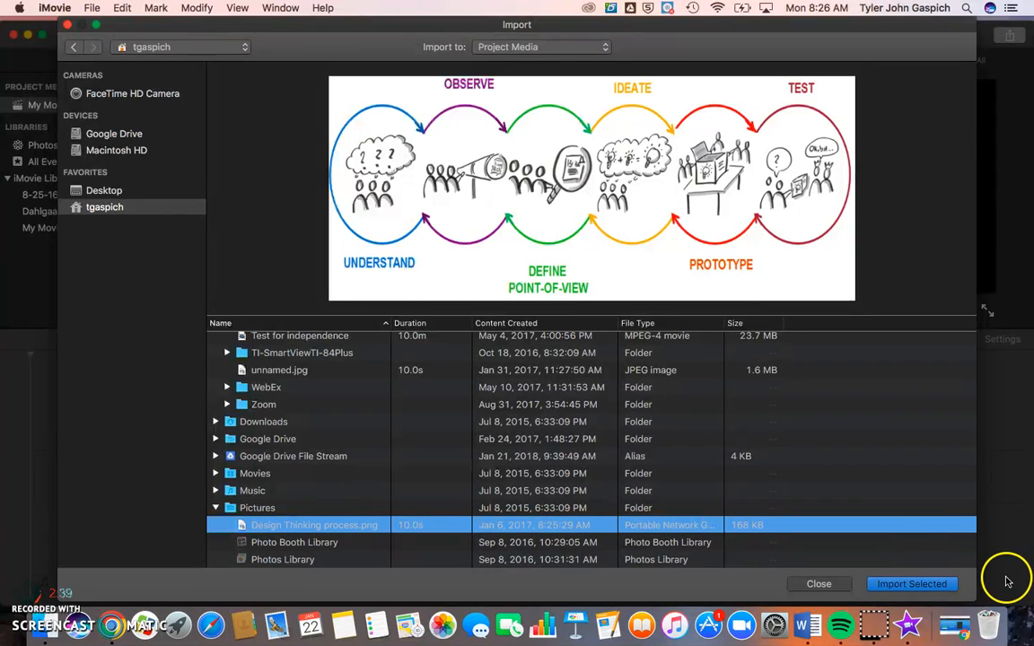
pyautogui.click(912, 583)
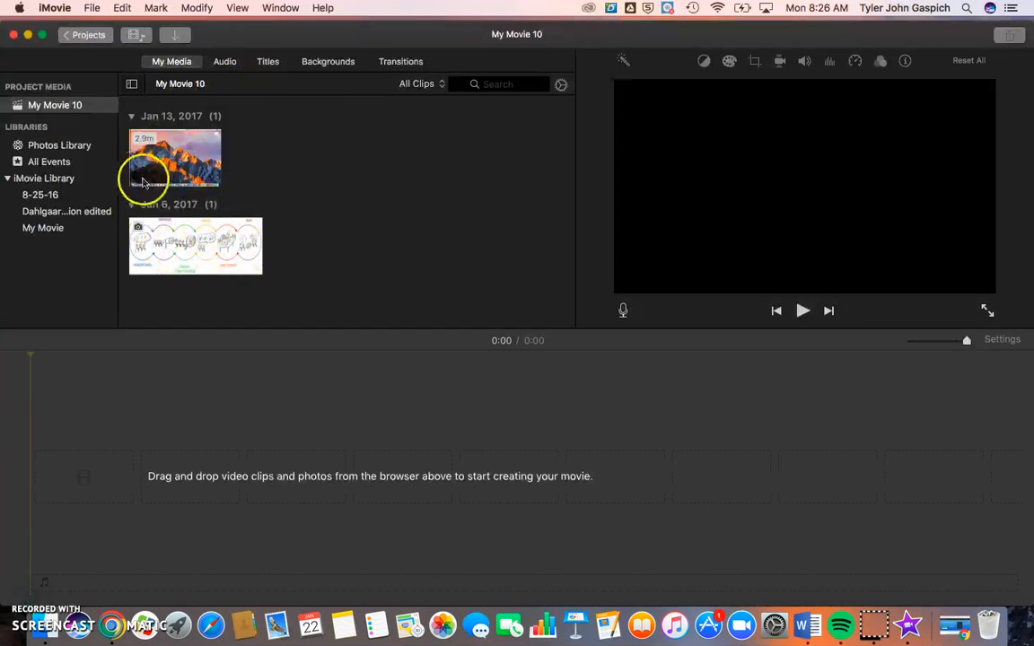
# Add the whole imported screen-recording video to the empty timeline as its first clip
pyautogui.click(180, 154)
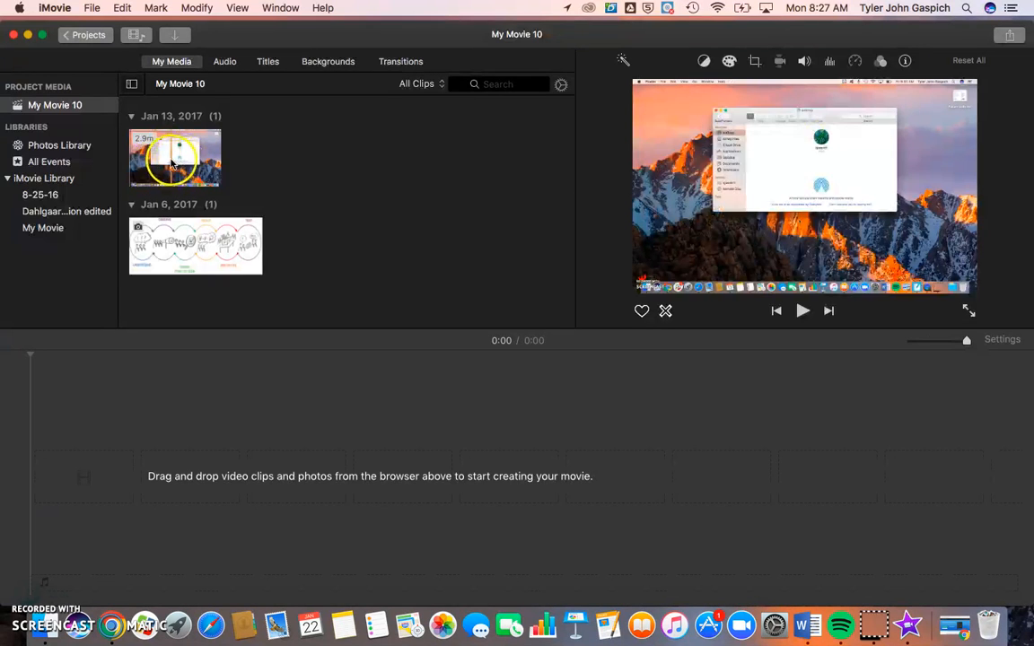
pyautogui.moveTo(172, 158); pyautogui.dragTo(175, 290)
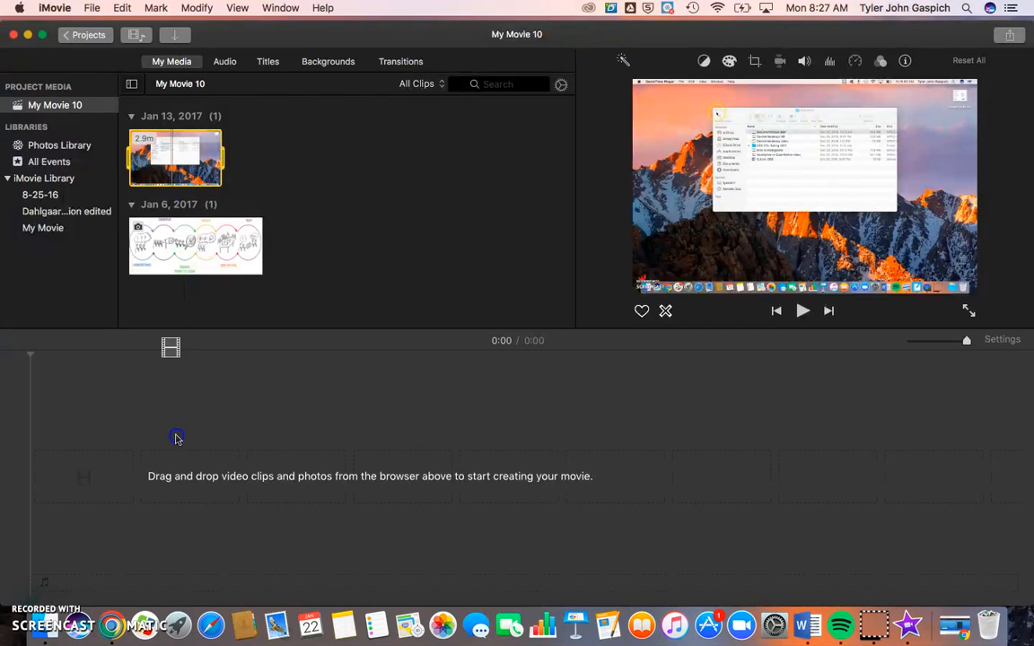
pyautogui.moveTo(175, 438); pyautogui.dragTo(175, 440)
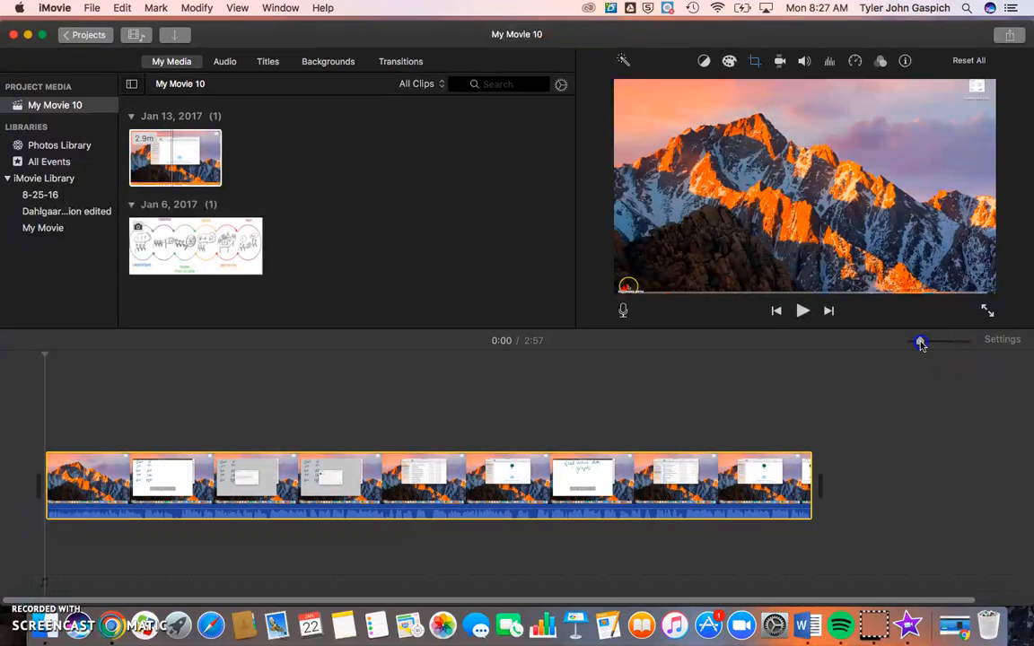
# Stretch the timeline display and look through the video clip's frames, returning to its start
pyautogui.moveTo(923, 343); pyautogui.dragTo(948, 342)
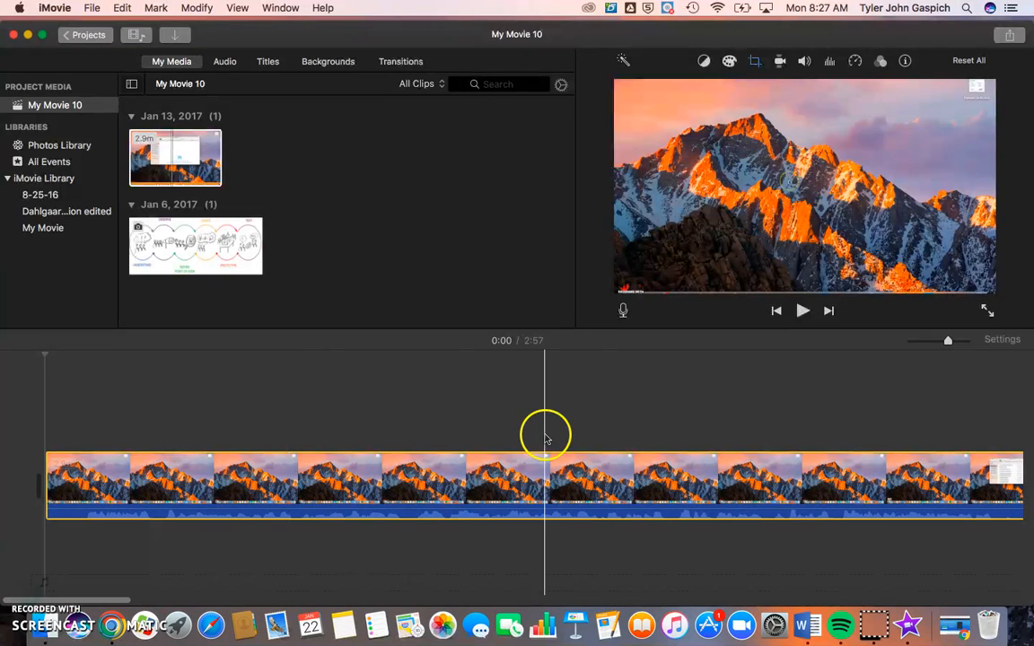
pyautogui.hscroll(3, 604, 518)
pyautogui.hscroll(5, 604, 518)
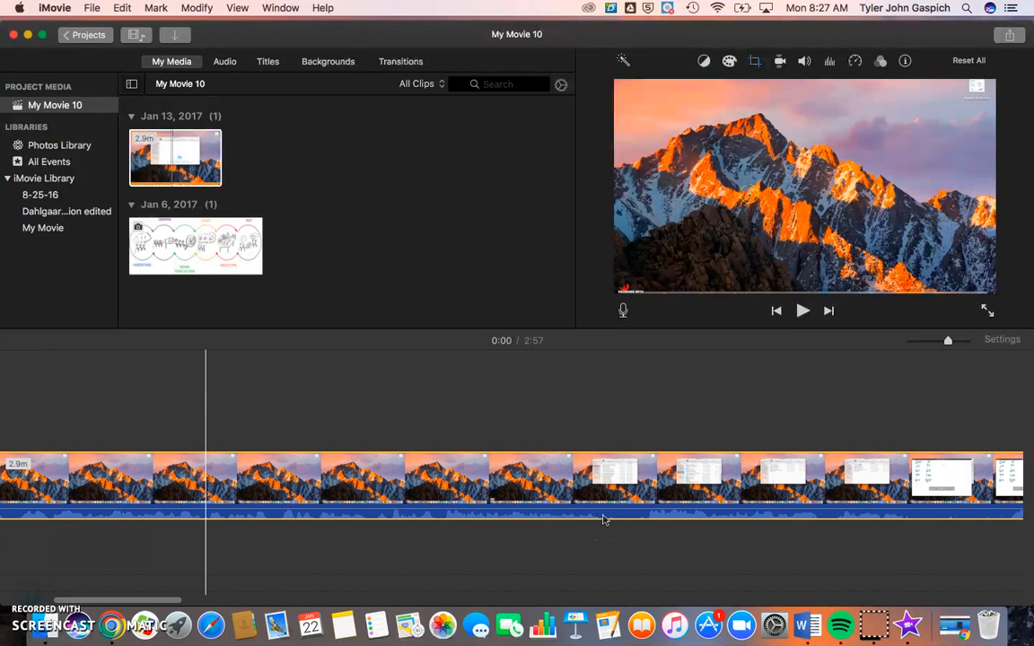
pyautogui.hscroll(5, 604, 517)
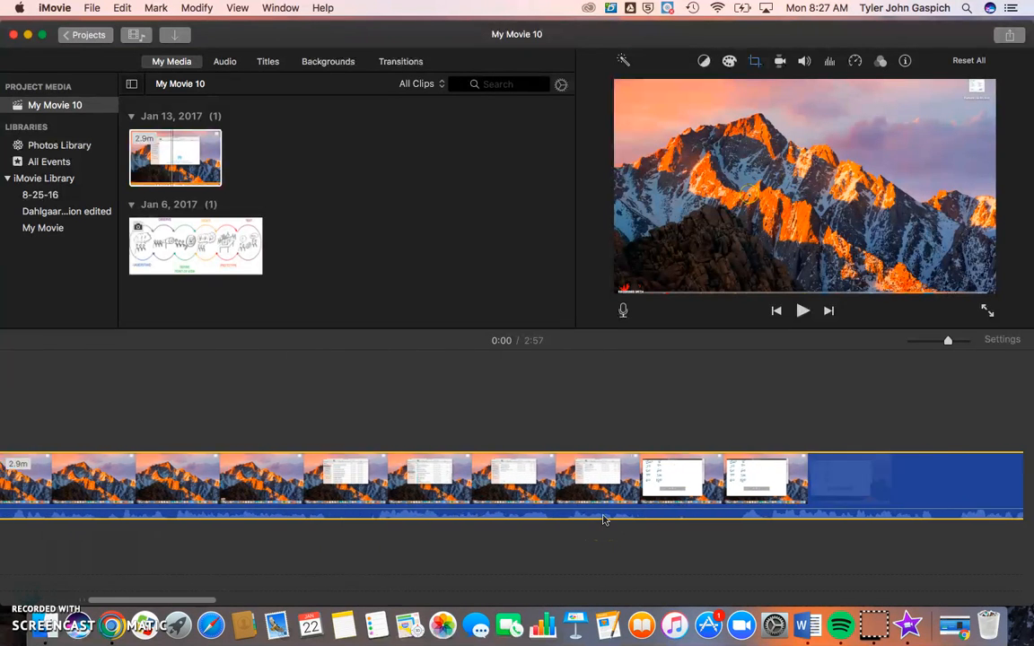
pyautogui.hscroll(-10, 604, 518)
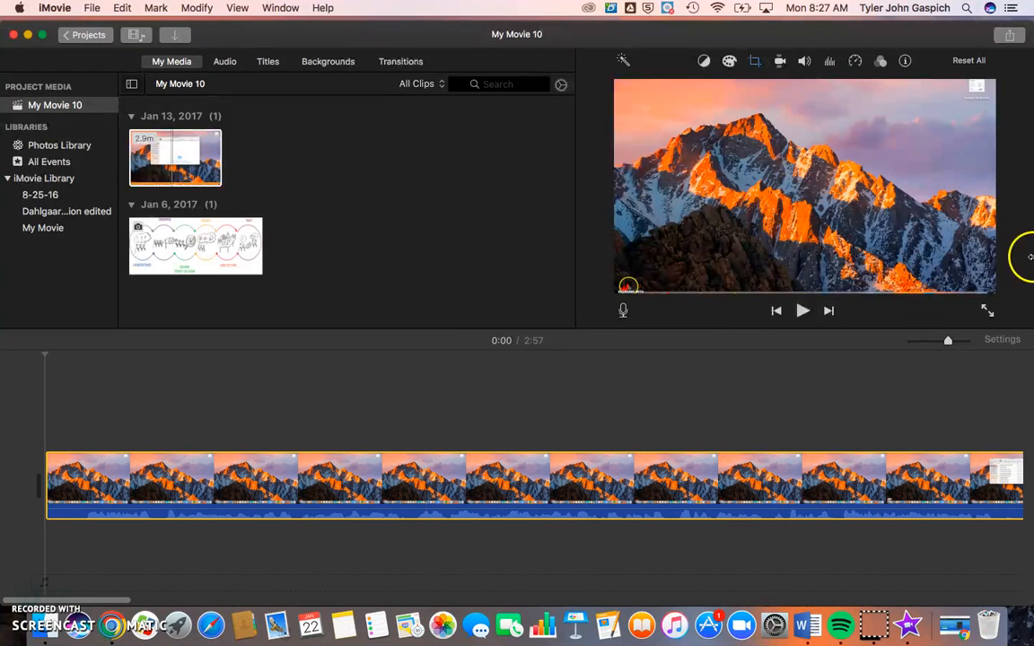
# Shrink the timeline display and place the Design Thinking process image directly after the video clip
pyautogui.moveTo(950, 343); pyautogui.dragTo(916, 346)
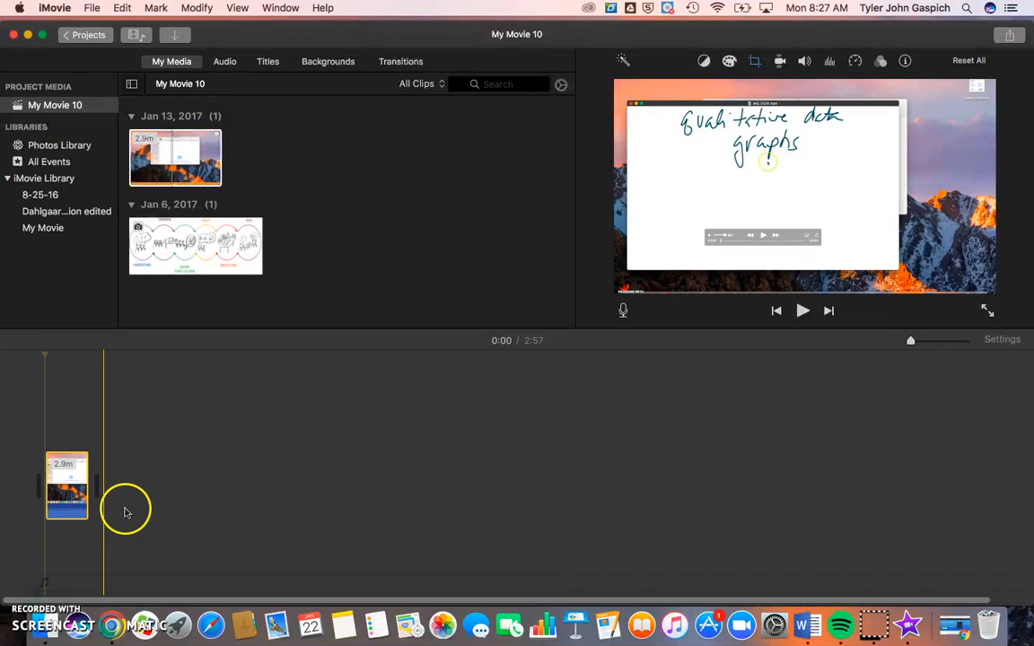
pyautogui.click(204, 228)
pyautogui.moveTo(205, 228); pyautogui.dragTo(167, 476)
pyautogui.moveTo(105, 491); pyautogui.dragTo(106, 489)
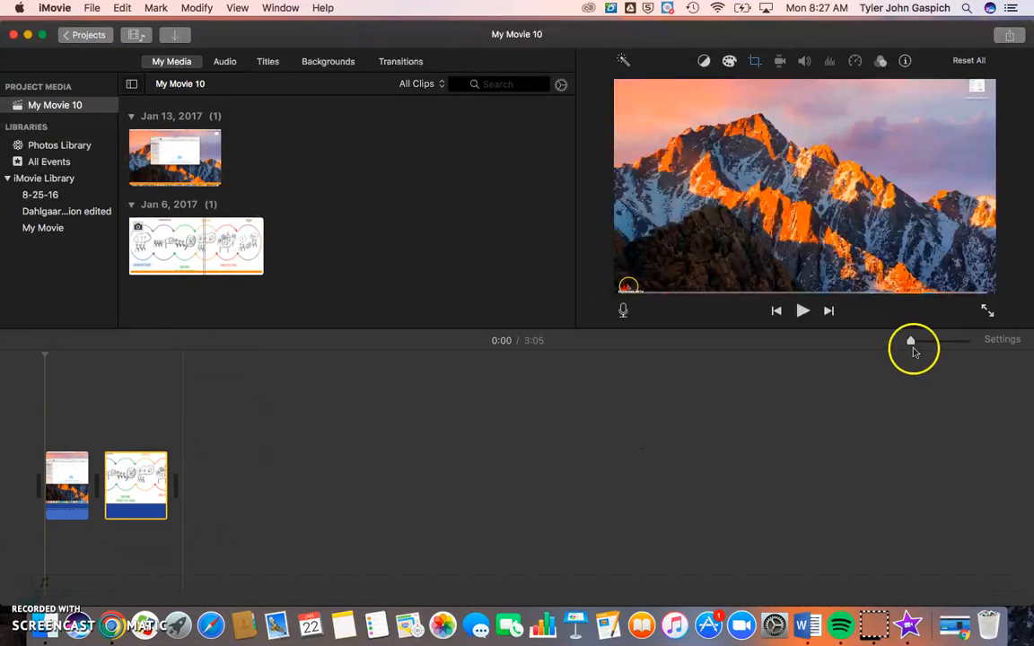
# Split the screen-recording clip on the timeline about 5 seconds after its start
pyautogui.moveTo(911, 343); pyautogui.dragTo(927, 343)
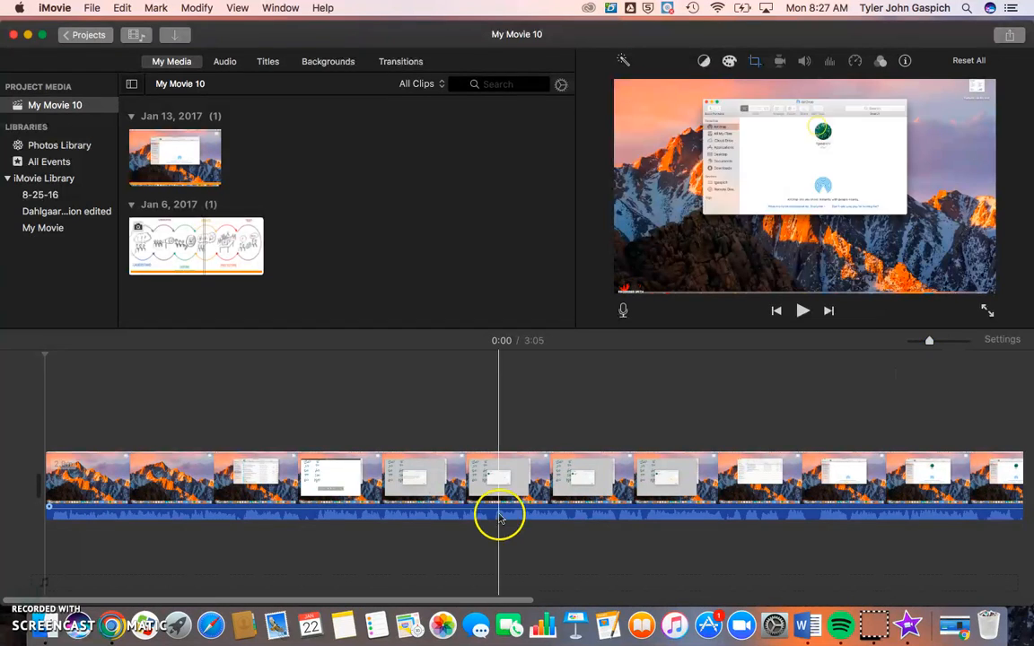
pyautogui.hscroll(10, 606, 519)
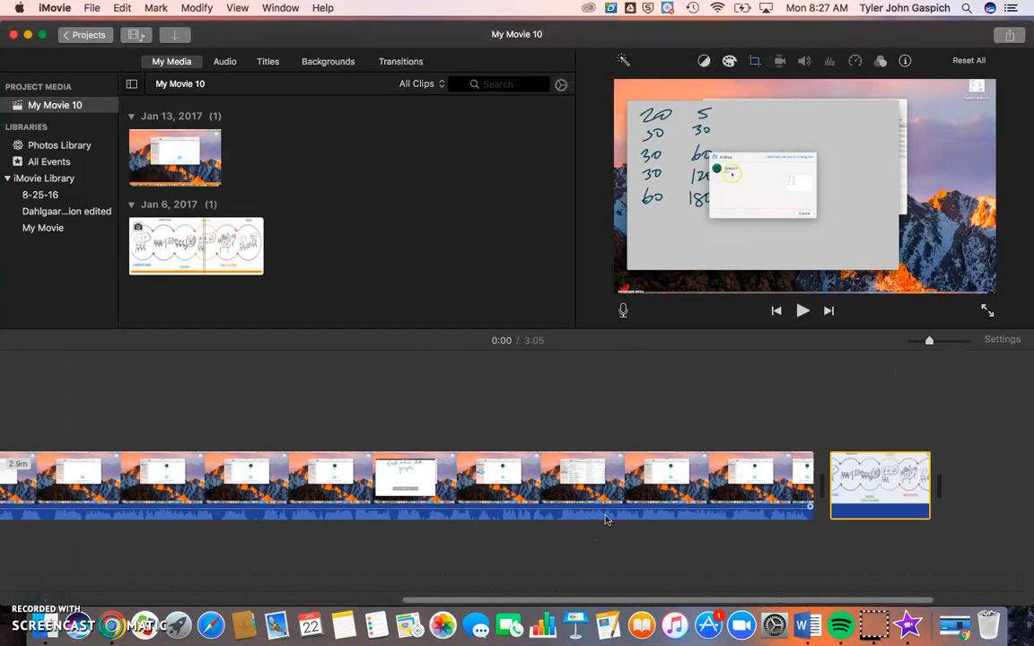
pyautogui.click(639, 510)
pyautogui.hscroll(-15, 628, 503)
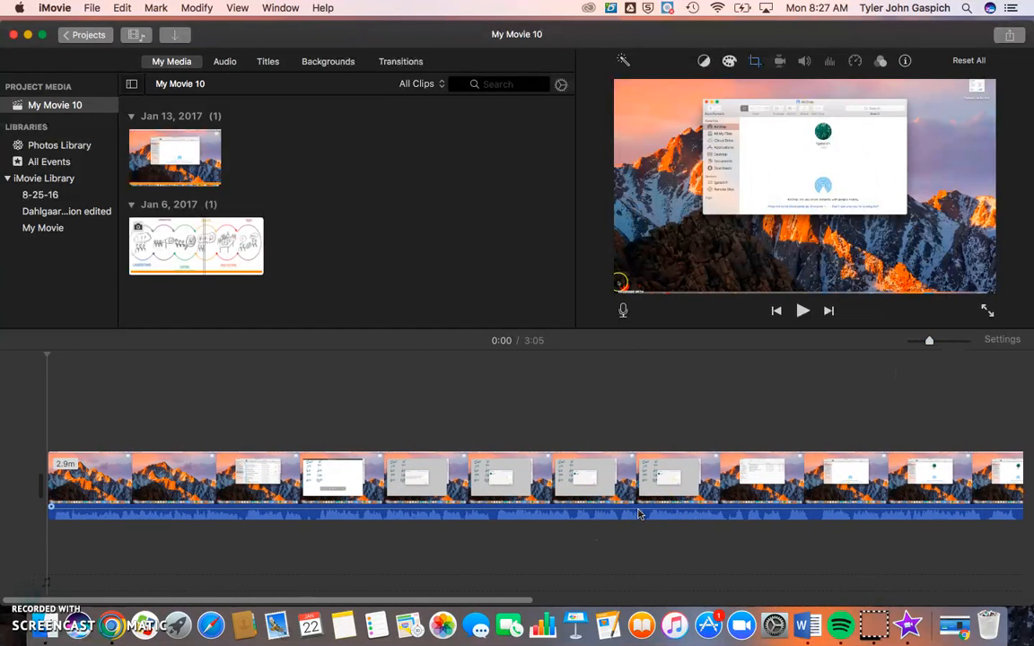
pyautogui.click(102, 480)
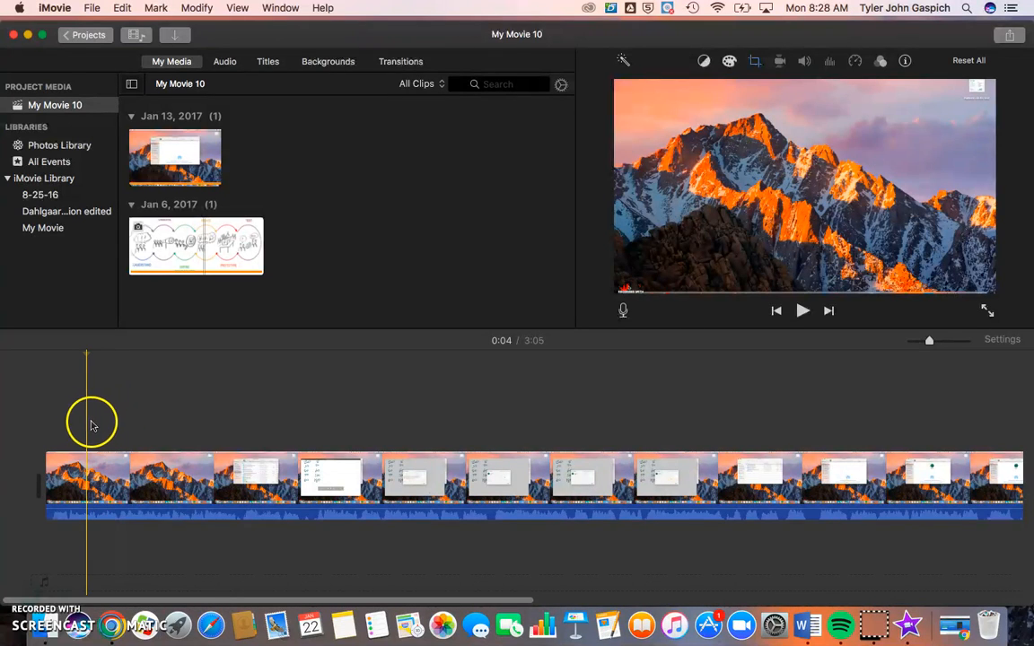
pyautogui.click(130, 426)
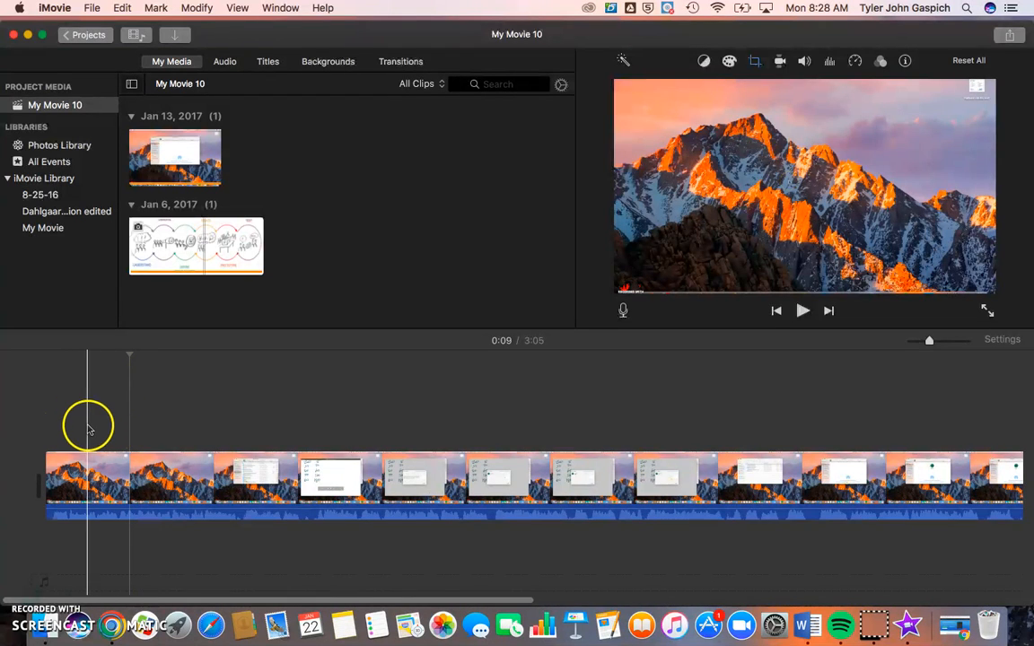
pyautogui.click(88, 427)
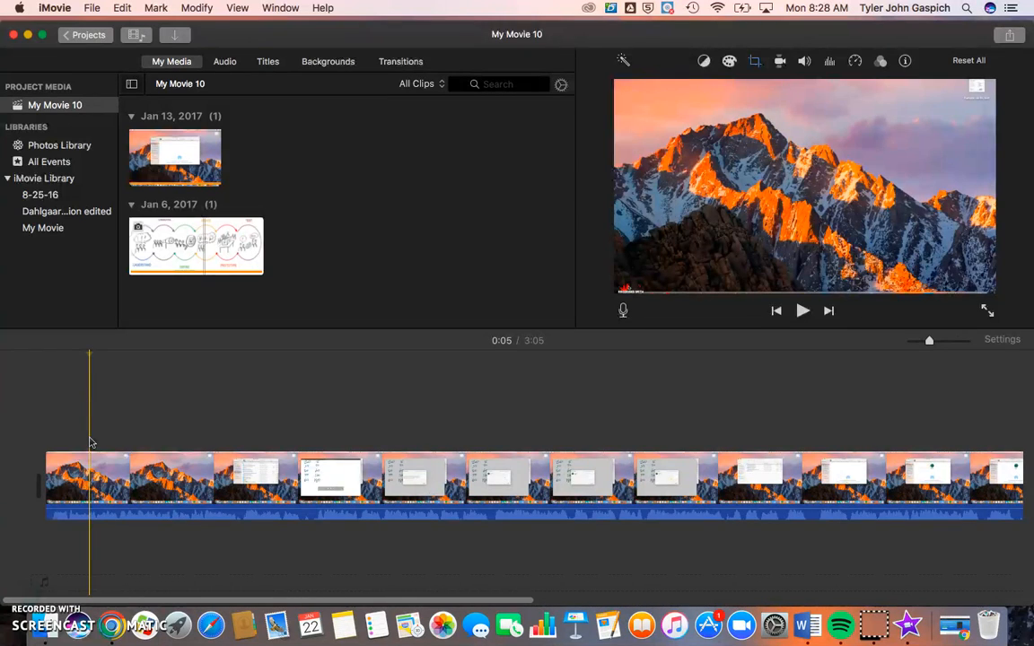
pyautogui.press('super+b')
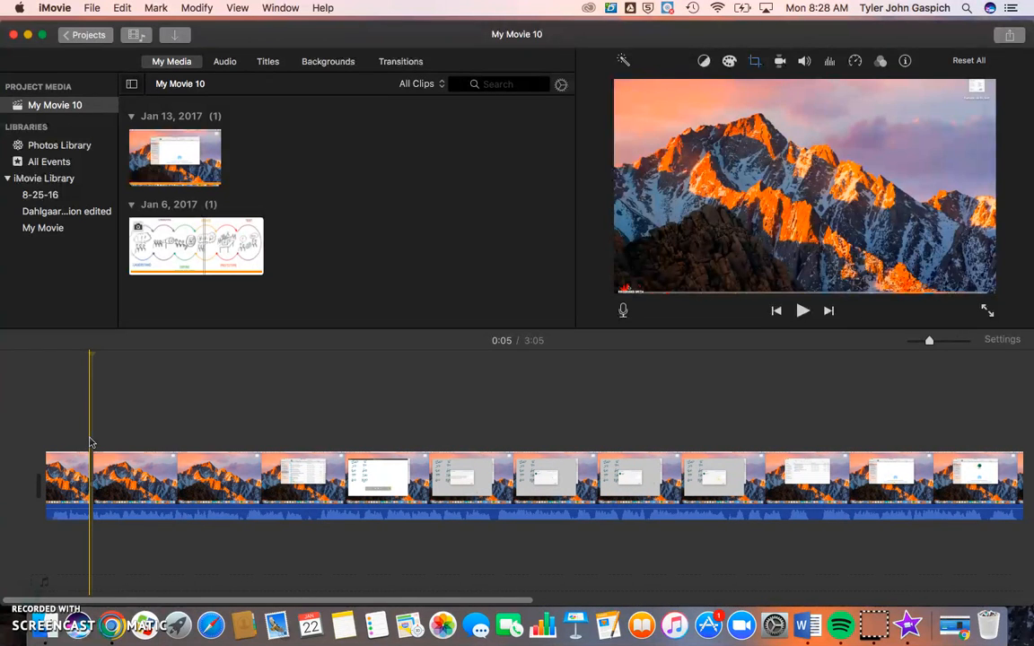
# Play the movie from within the short first clip across the new split, and stop shortly after it
pyautogui.click(76, 485)
pyautogui.press('space')
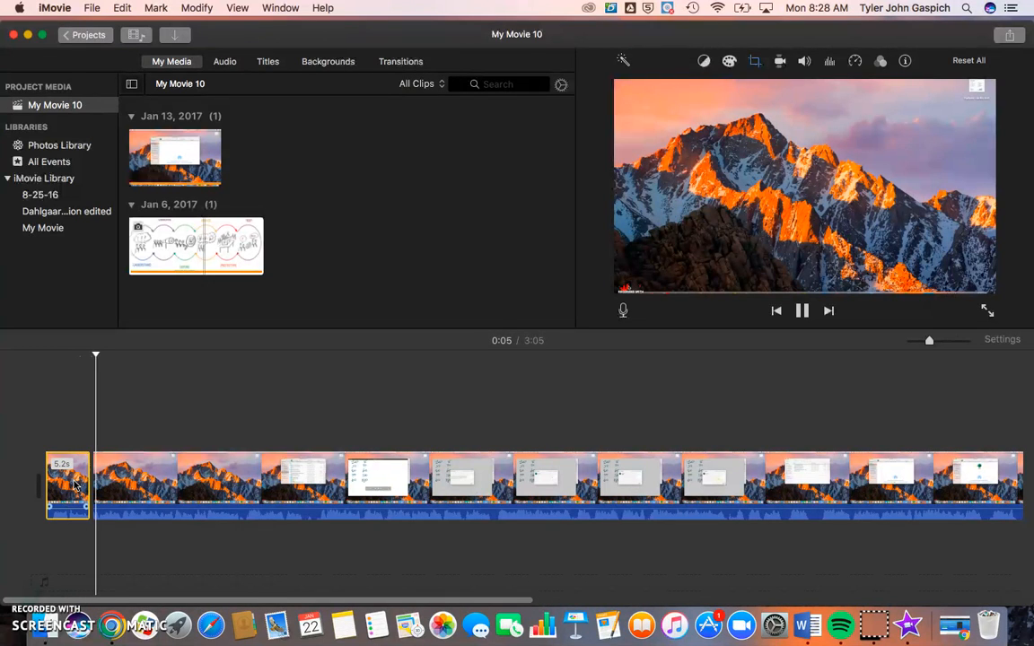
pyautogui.press('space')
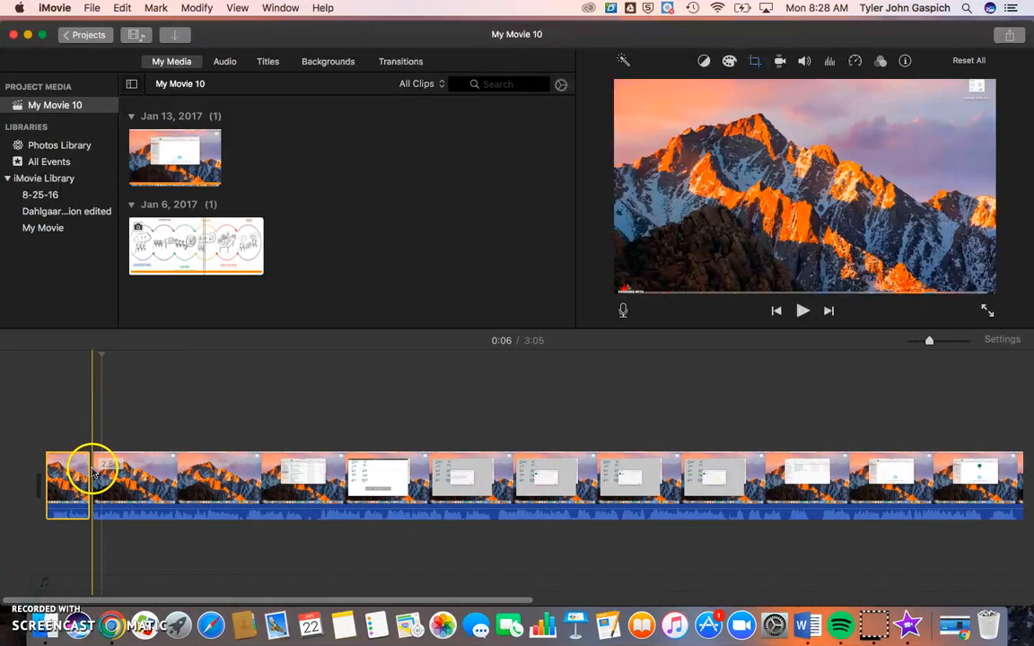
# Split the second video clip at about 0:09 and delete the roughly 4-second piece between the two cuts
pyautogui.click(144, 465)
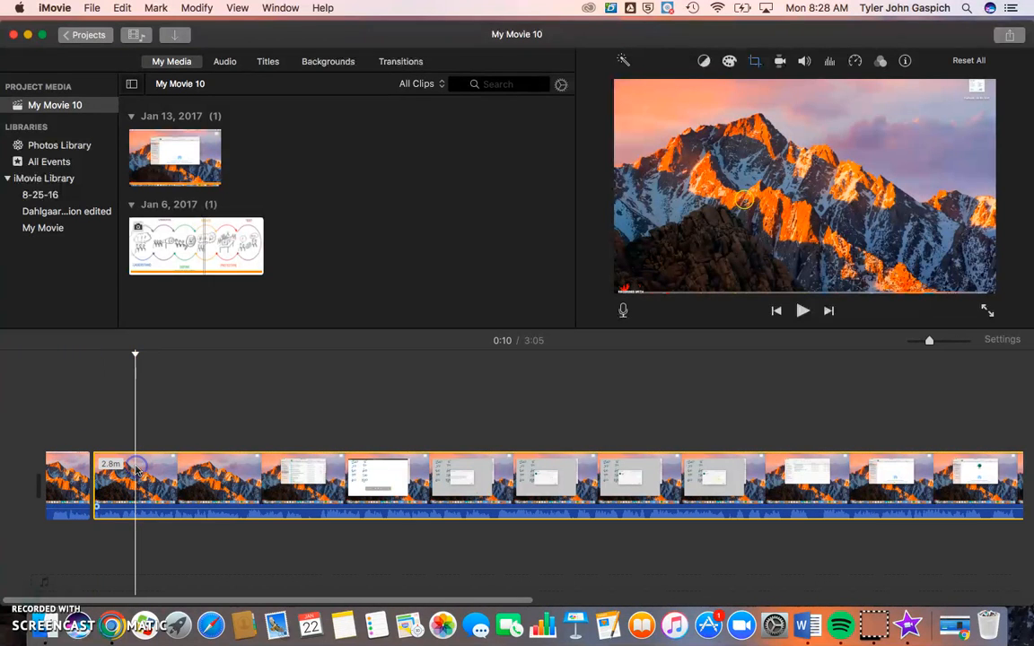
pyautogui.click(131, 465)
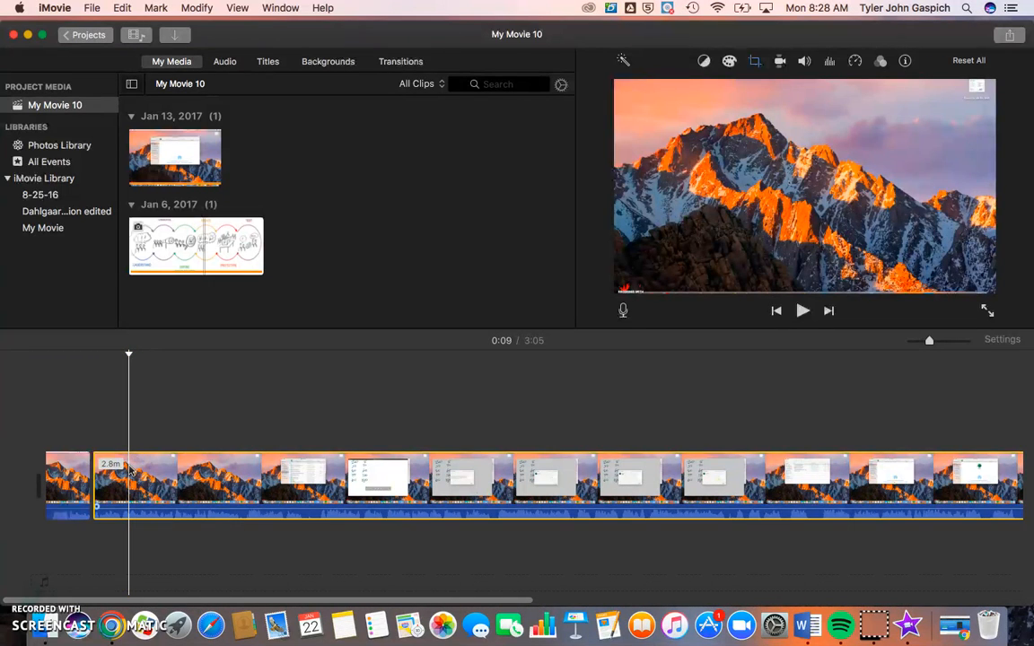
pyautogui.press('super+b')
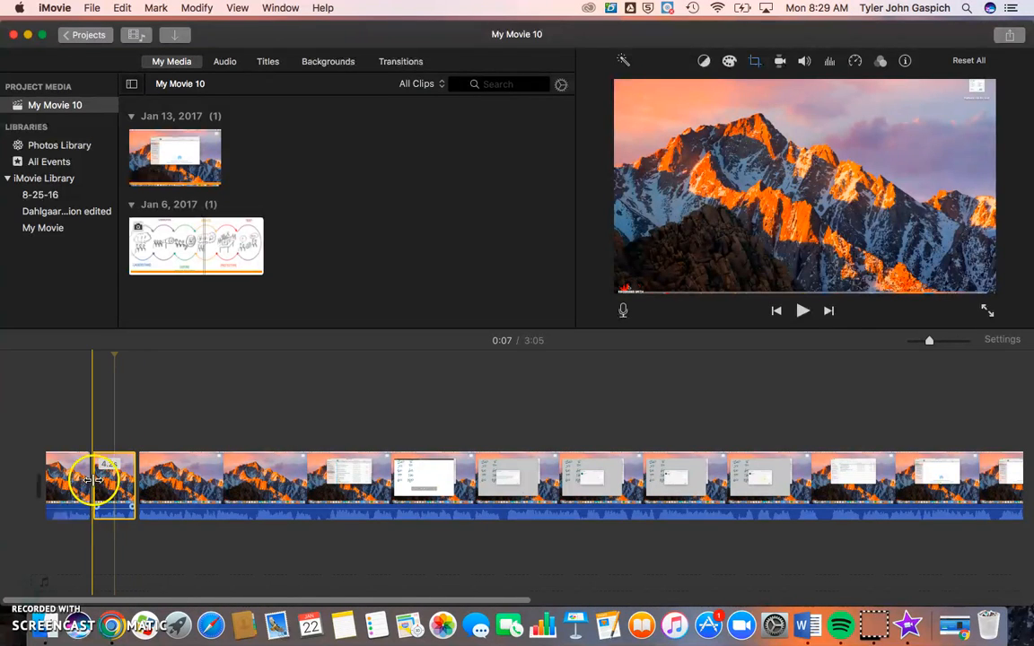
pyautogui.rightClick(123, 482)
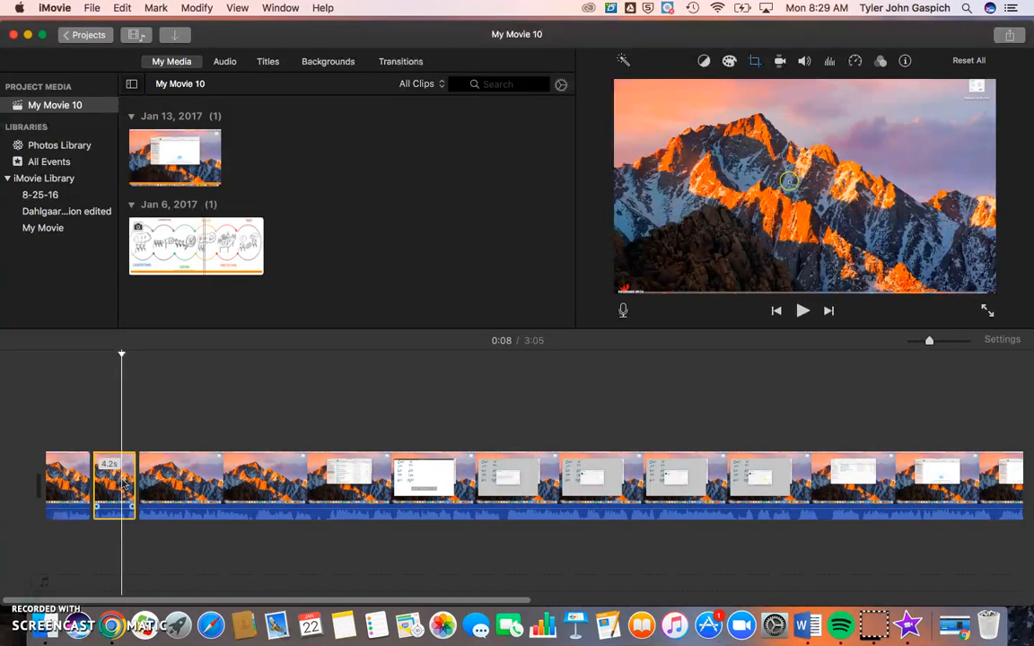
pyautogui.press('Delete')
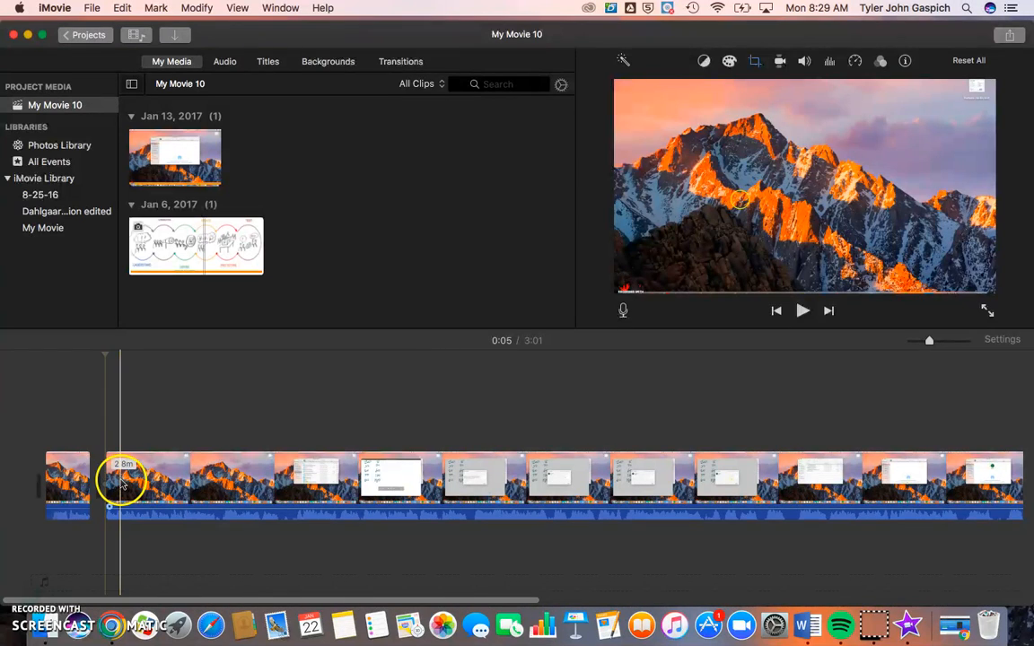
# Play the end of the first clip into the following clip to check the join where the piece was removed
pyautogui.click(69, 479)
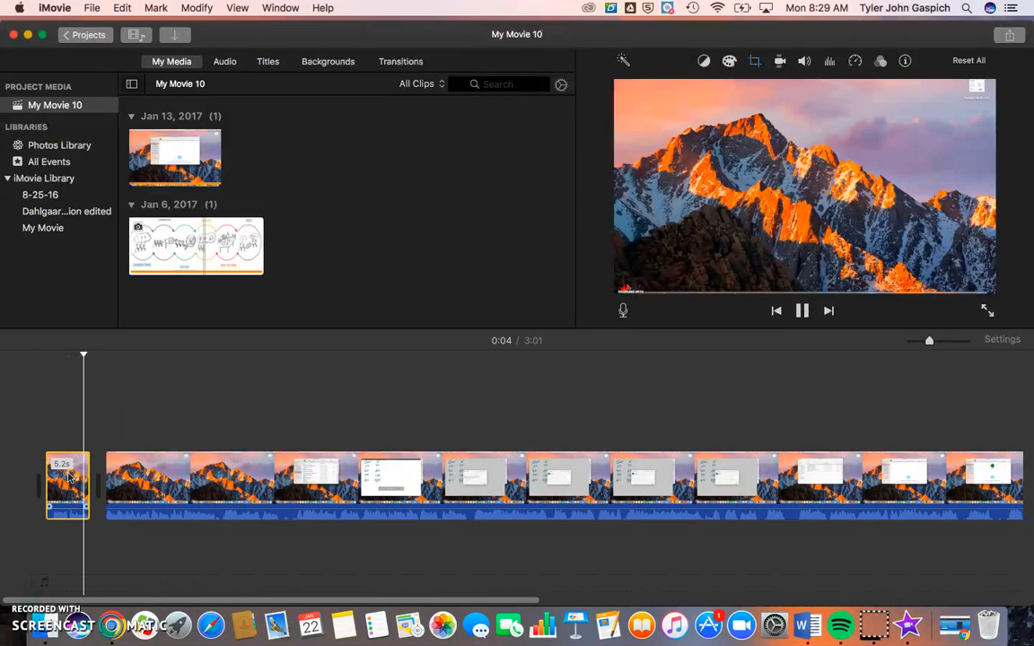
pyautogui.press('space')
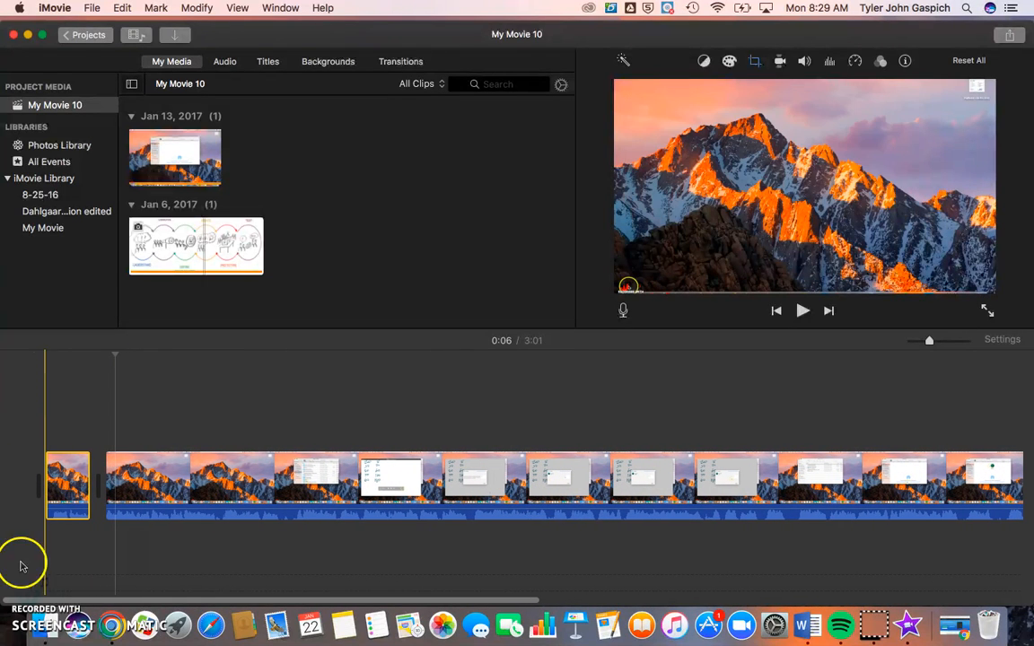
pyautogui.click(26, 592)
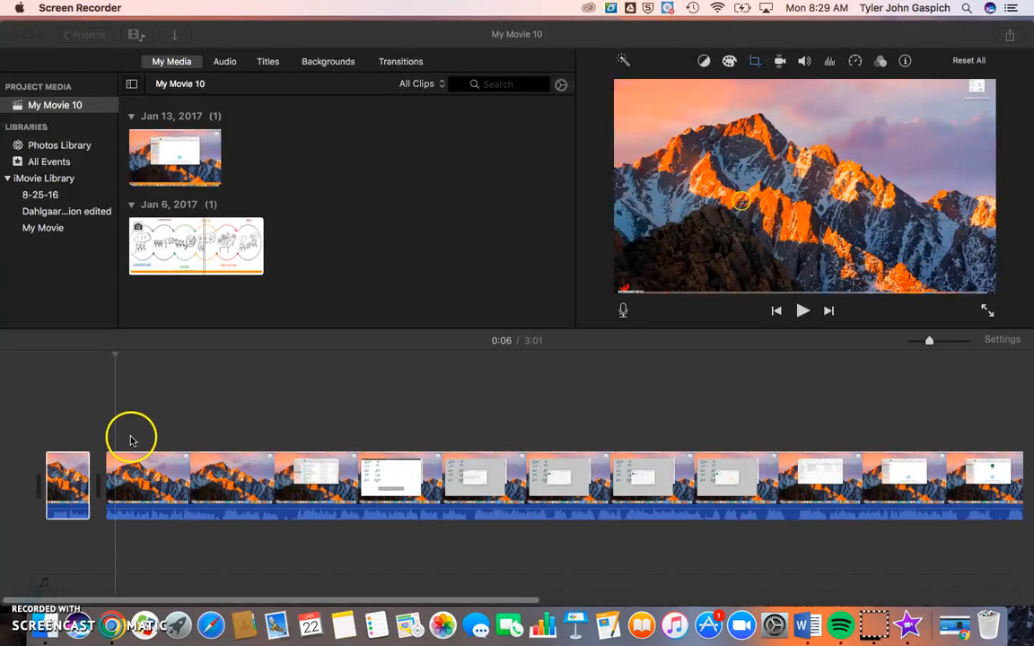
# Trim about 11 seconds off the beginning of the second video clip and play across the join
pyautogui.click(104, 485)
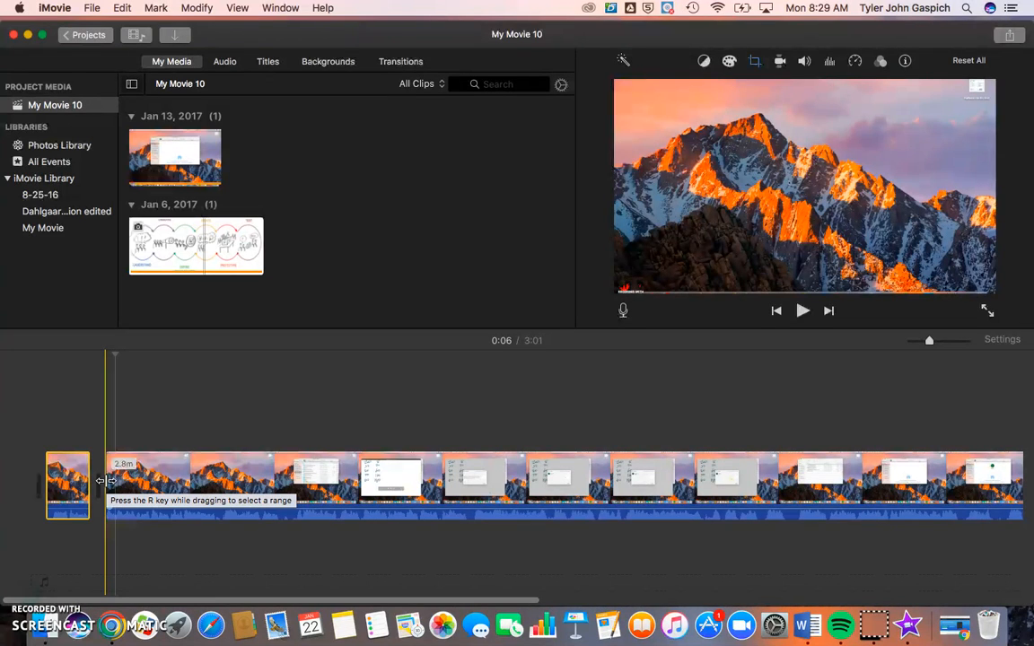
pyautogui.moveTo(104, 481); pyautogui.dragTo(205, 483)
pyautogui.click(156, 478)
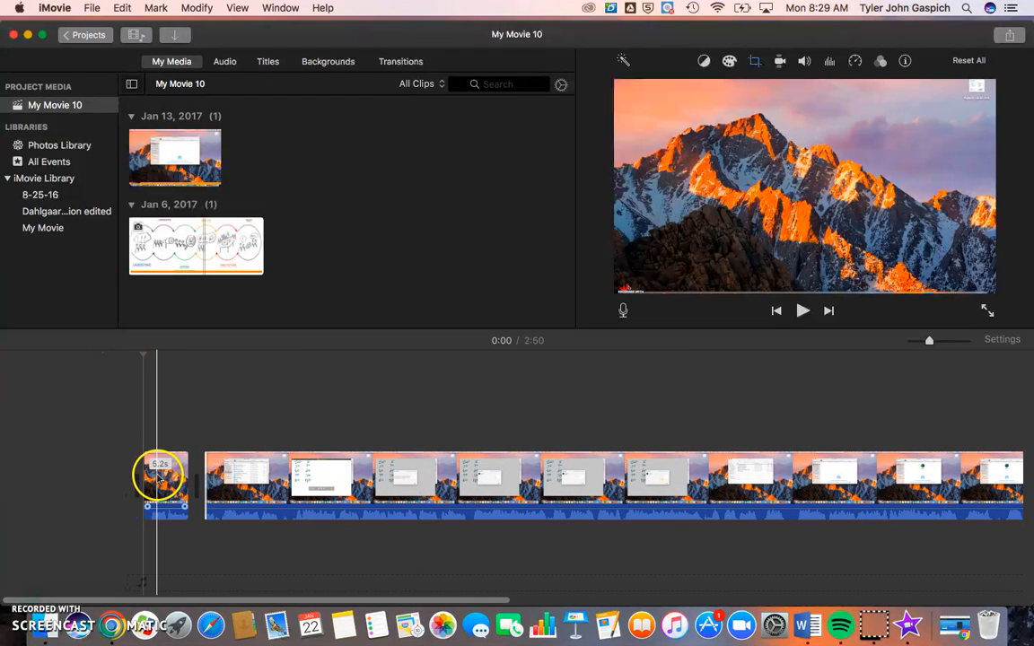
pyautogui.press('space')
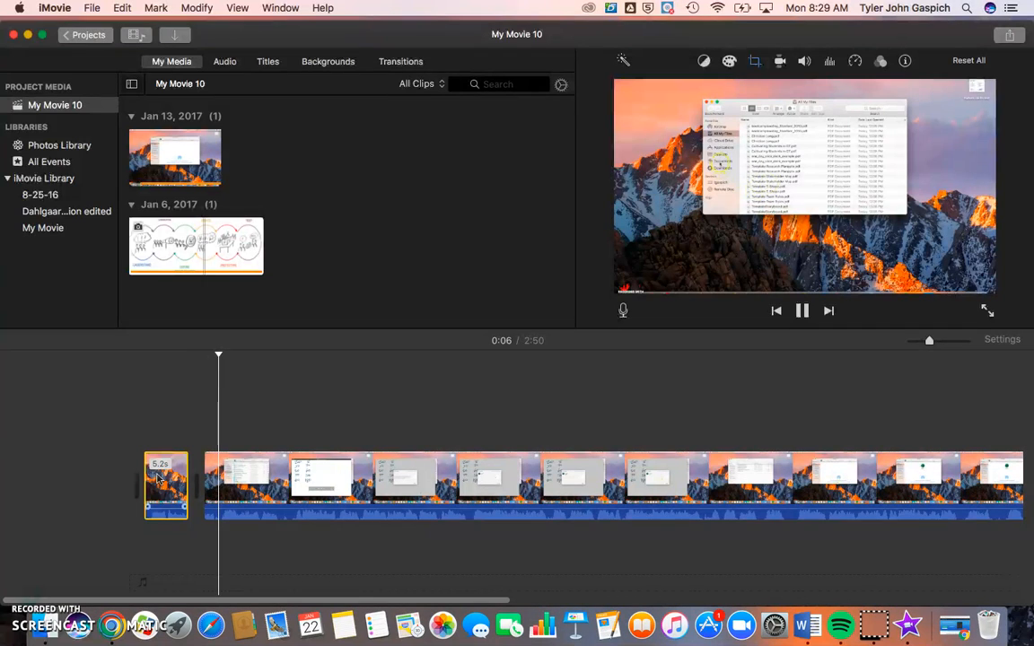
# Trim about 12 seconds off the end of the second video clip, just before the Design Thinking image
pyautogui.click(647, 473)
pyautogui.hscroll(10, 646, 473)
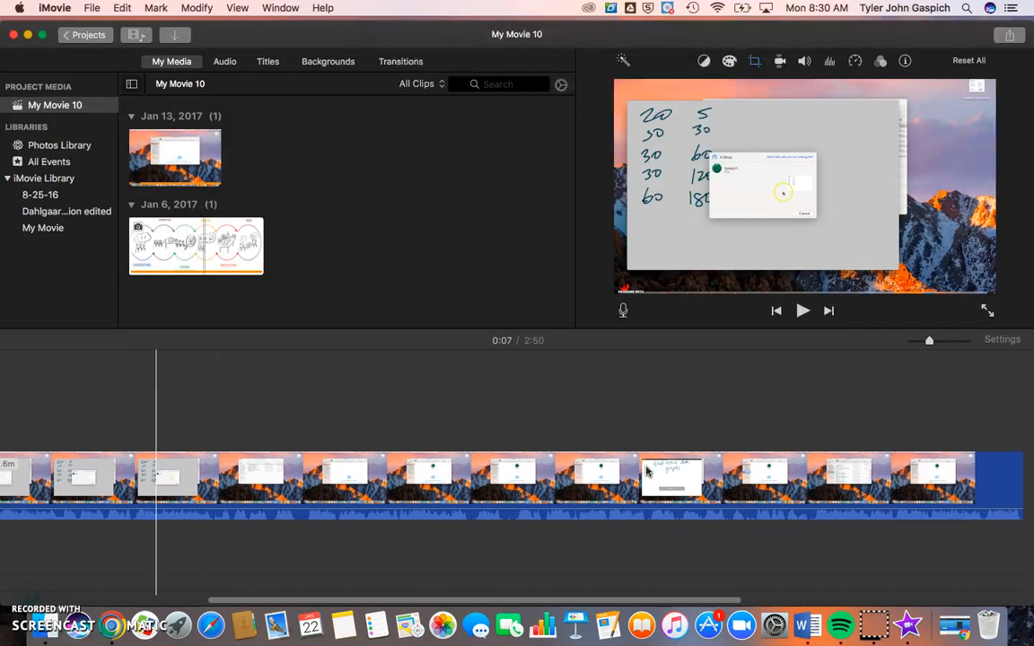
pyautogui.hscroll(3, 647, 473)
pyautogui.click(549, 484)
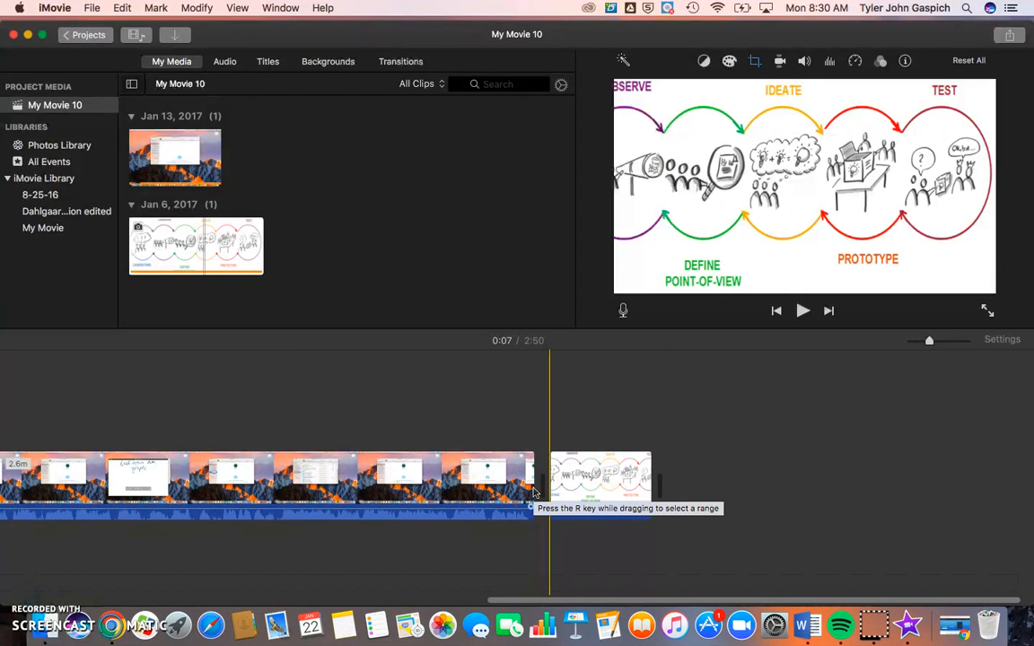
pyautogui.moveTo(534, 492); pyautogui.dragTo(434, 485)
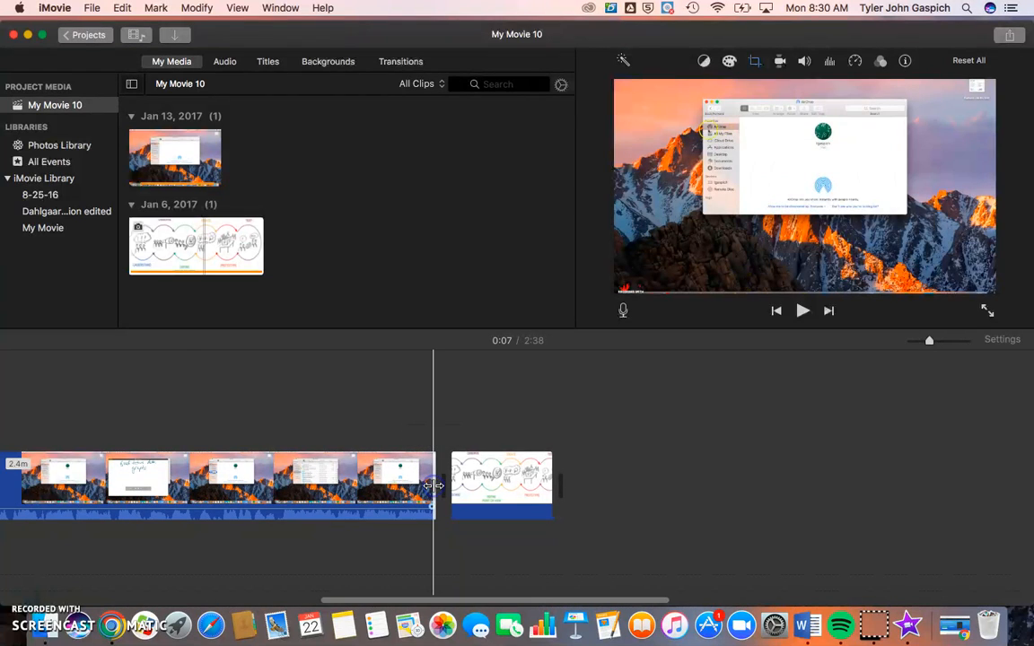
pyautogui.hscroll(-10, 172, 473)
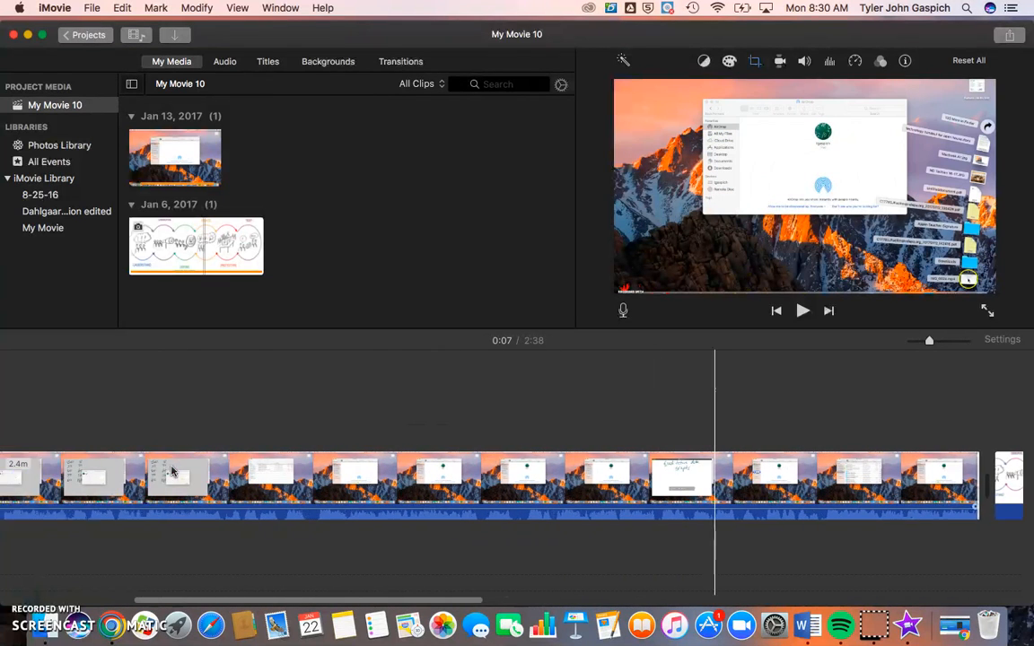
pyautogui.hscroll(-5, 173, 473)
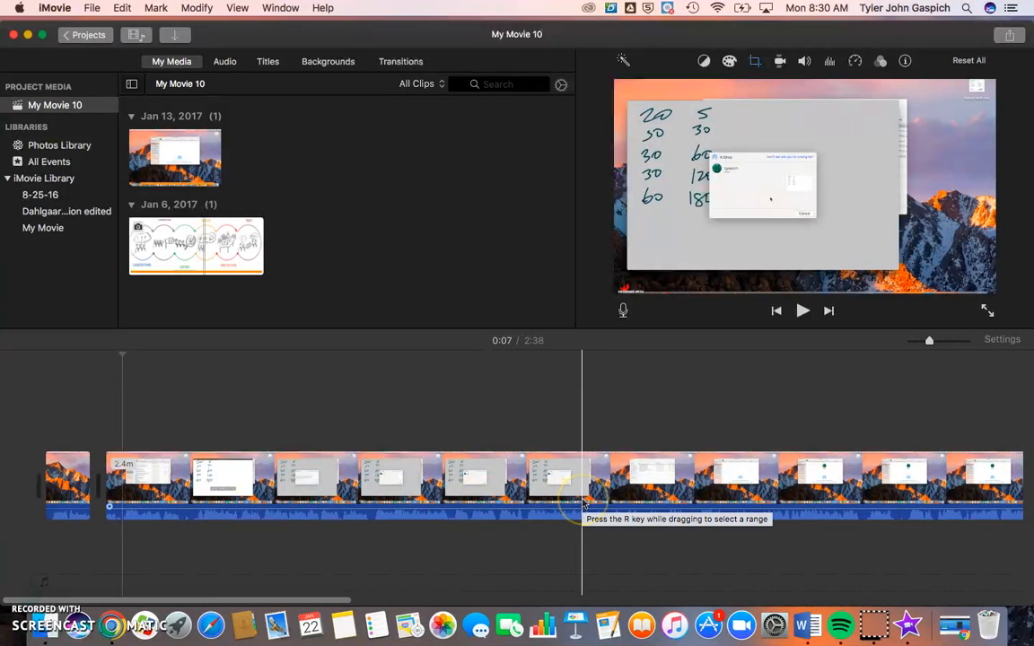
pyautogui.hscroll(3, 585, 504)
pyautogui.hscroll(-3, 579, 505)
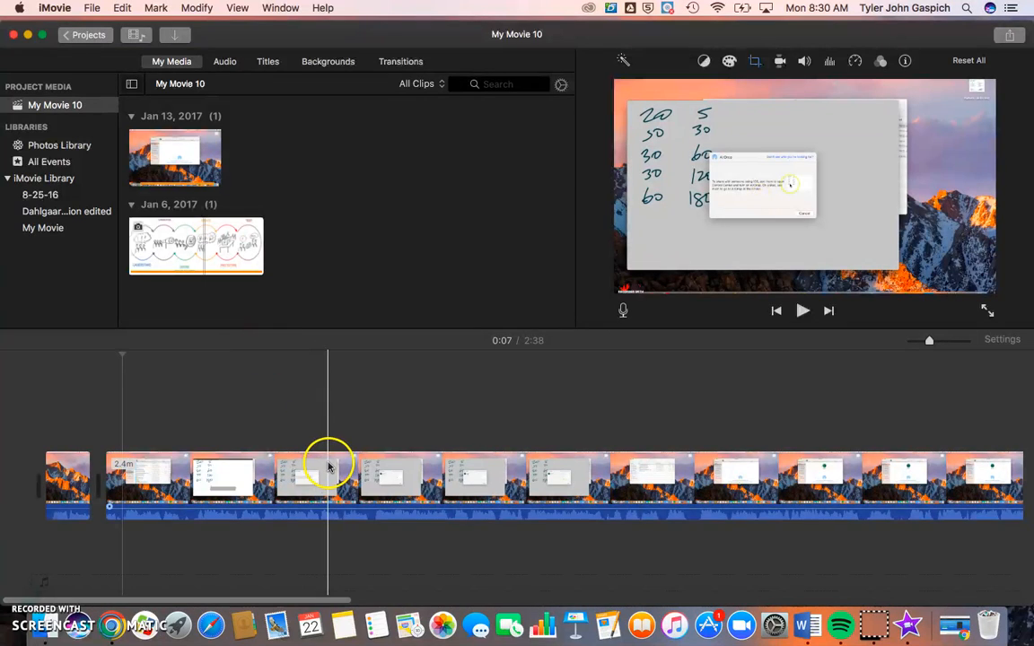
# Lengthen the Design Thinking image clip from its end to a duration of about 10 seconds
pyautogui.hscroll(10, 488, 484)
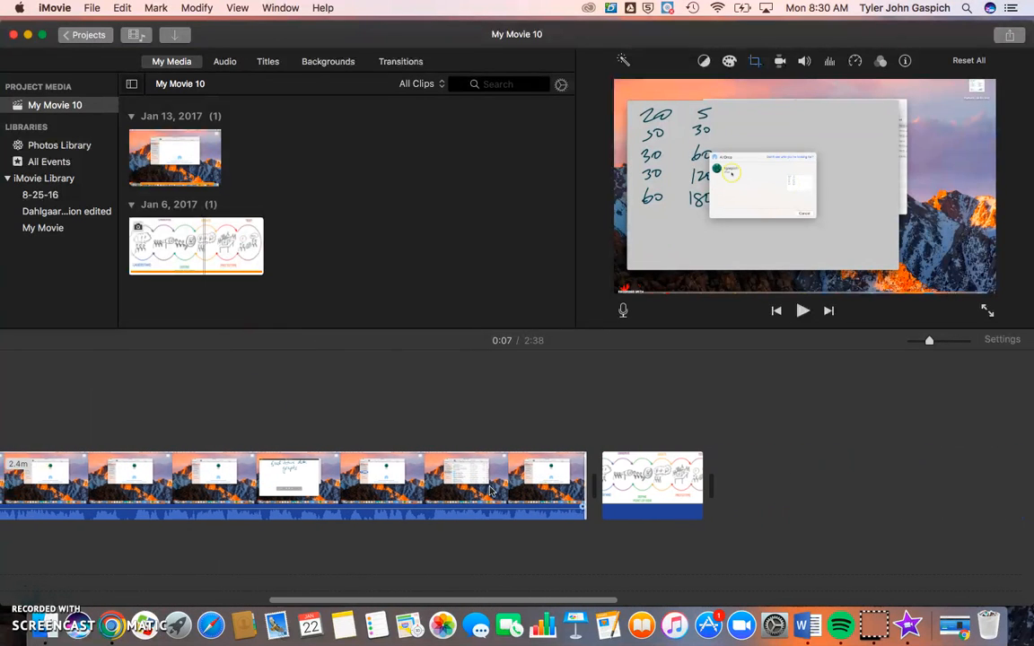
pyautogui.hscroll(1, 490, 491)
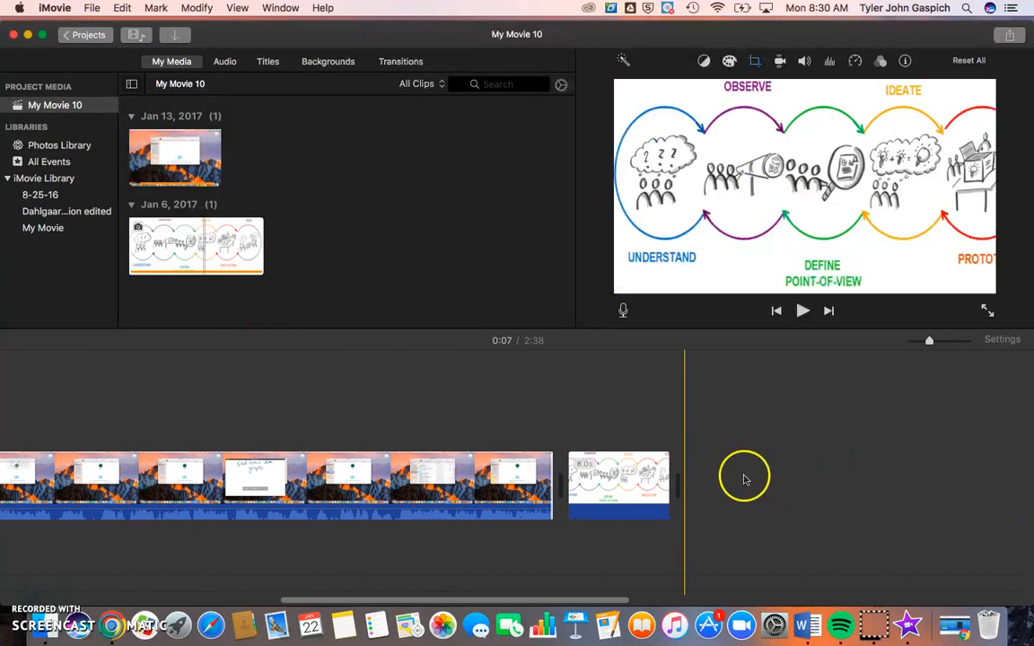
pyautogui.click(635, 482)
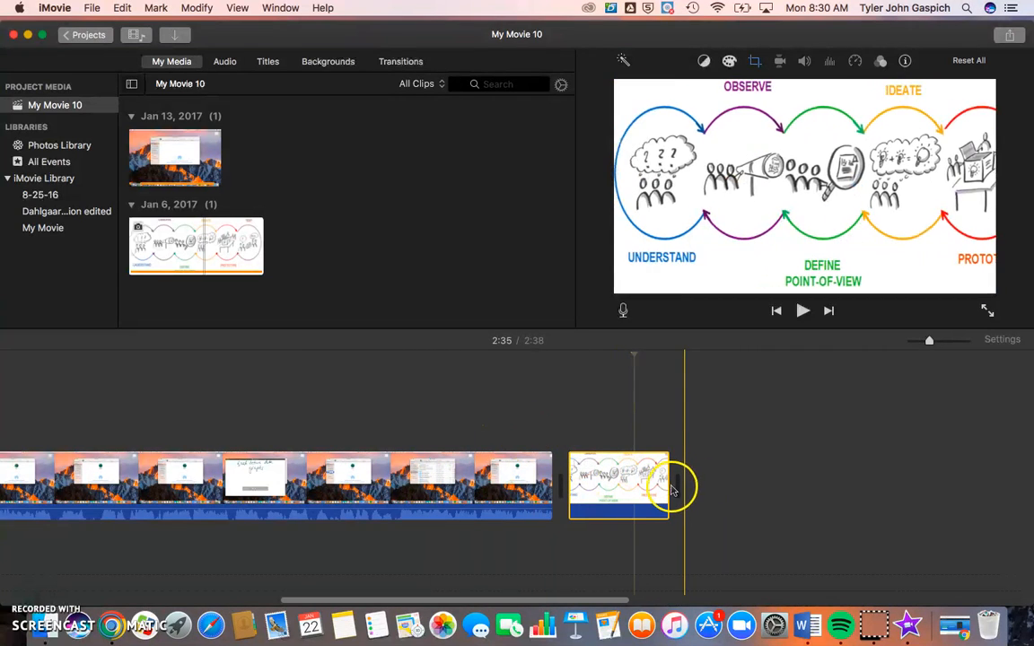
pyautogui.moveTo(665, 488)
pyautogui.mouseDown()
pyautogui.moveTo(616, 493)
pyautogui.moveTo(779, 484)
pyautogui.moveTo(672, 498)
pyautogui.mouseUp()
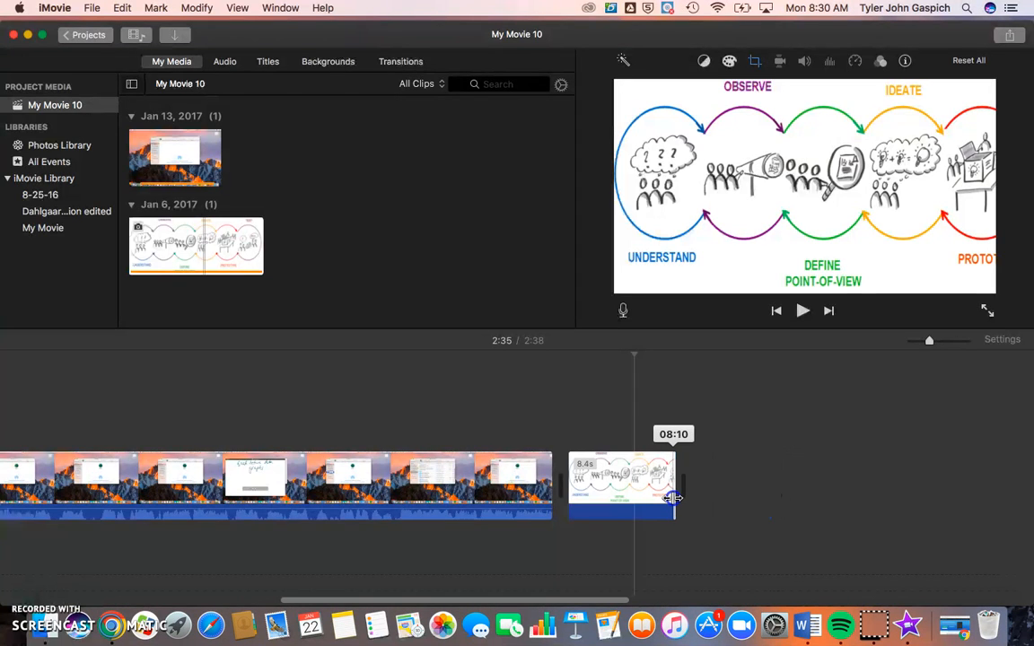
pyautogui.moveTo(674, 496); pyautogui.dragTo(724, 498)
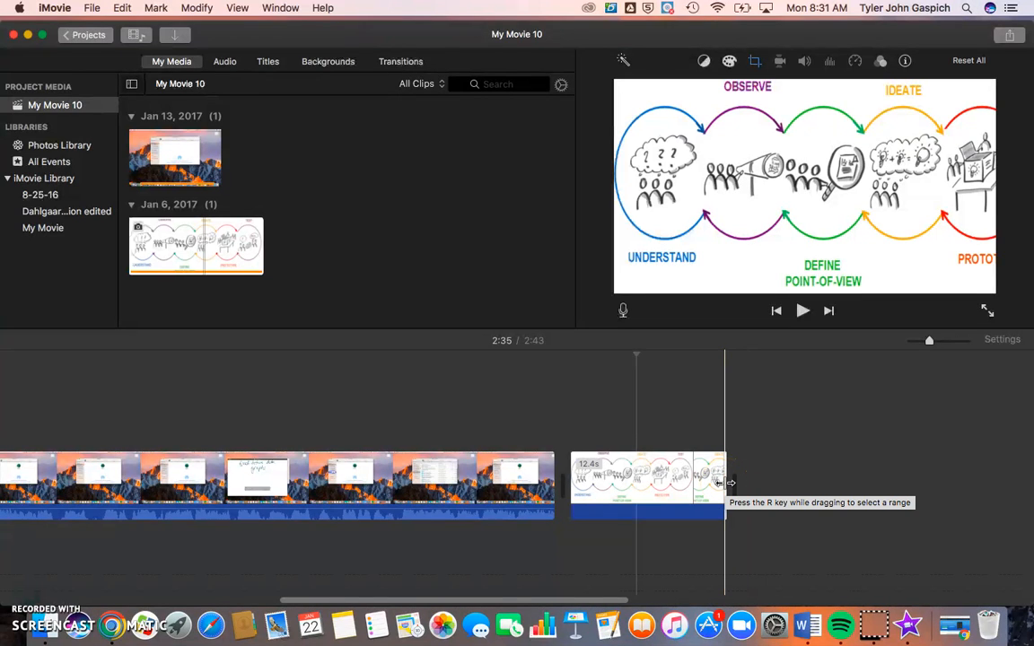
pyautogui.moveTo(722, 480); pyautogui.dragTo(690, 482)
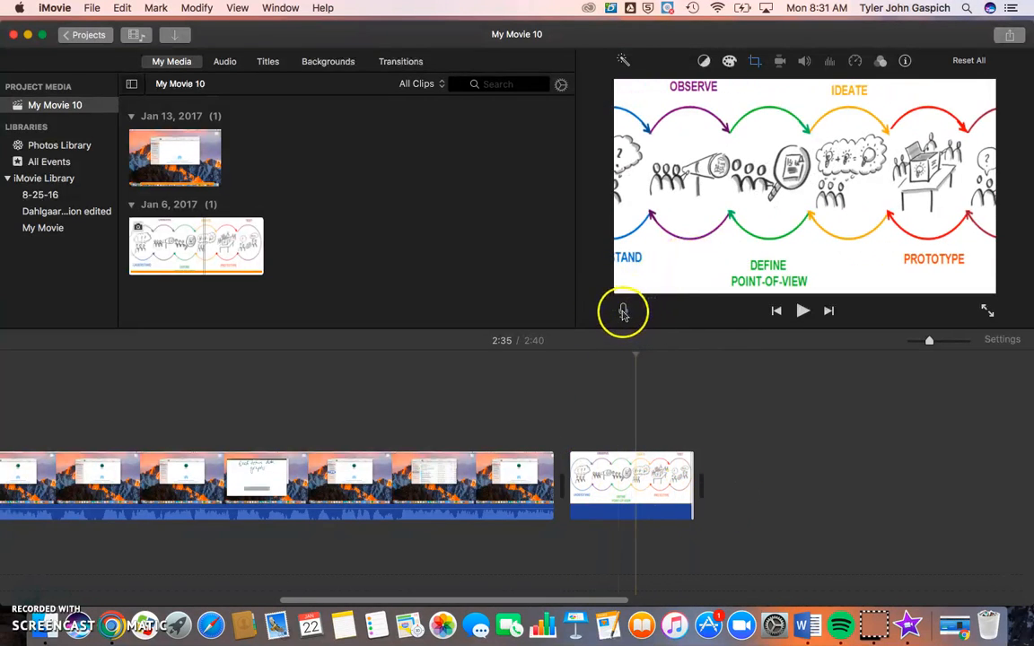
# Record a voiceover of about 8 seconds from the start of the Design Thinking image and play it back
pyautogui.click(580, 439)
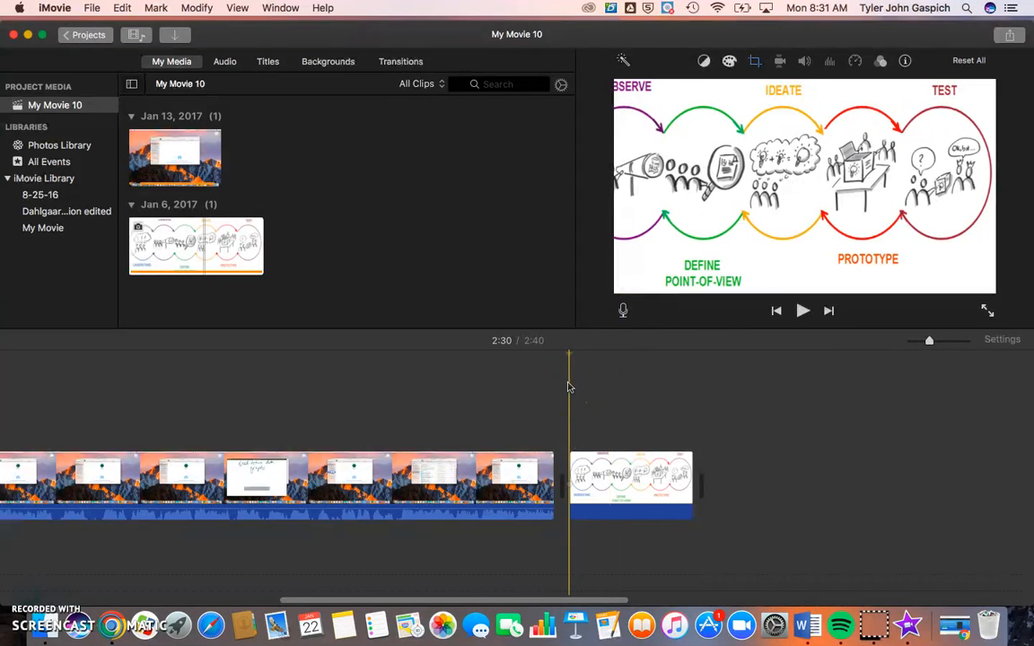
pyautogui.click(623, 312)
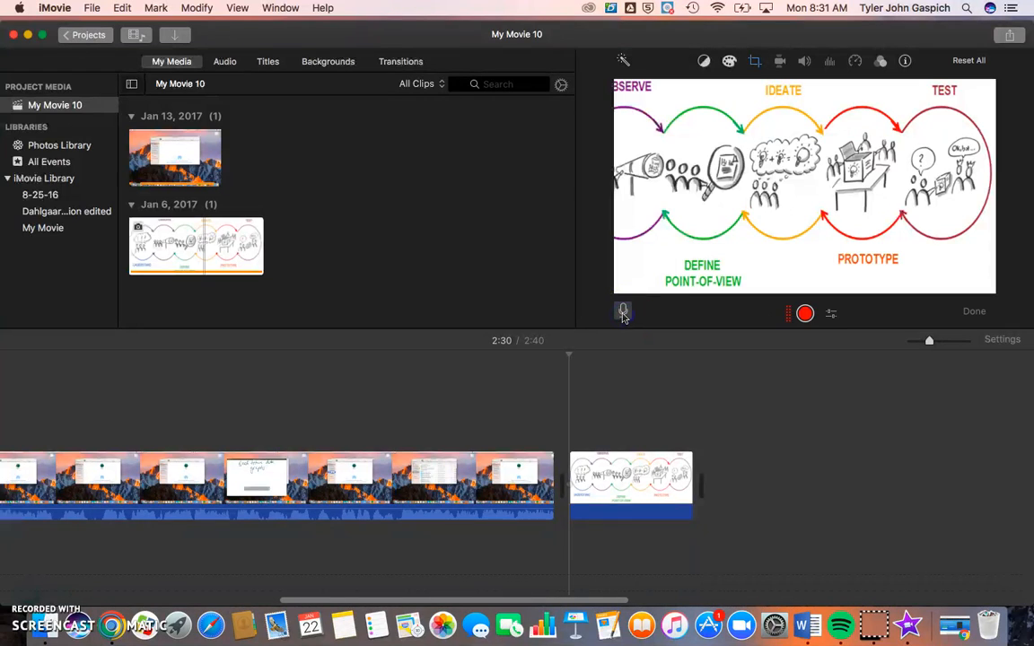
pyautogui.click(789, 319)
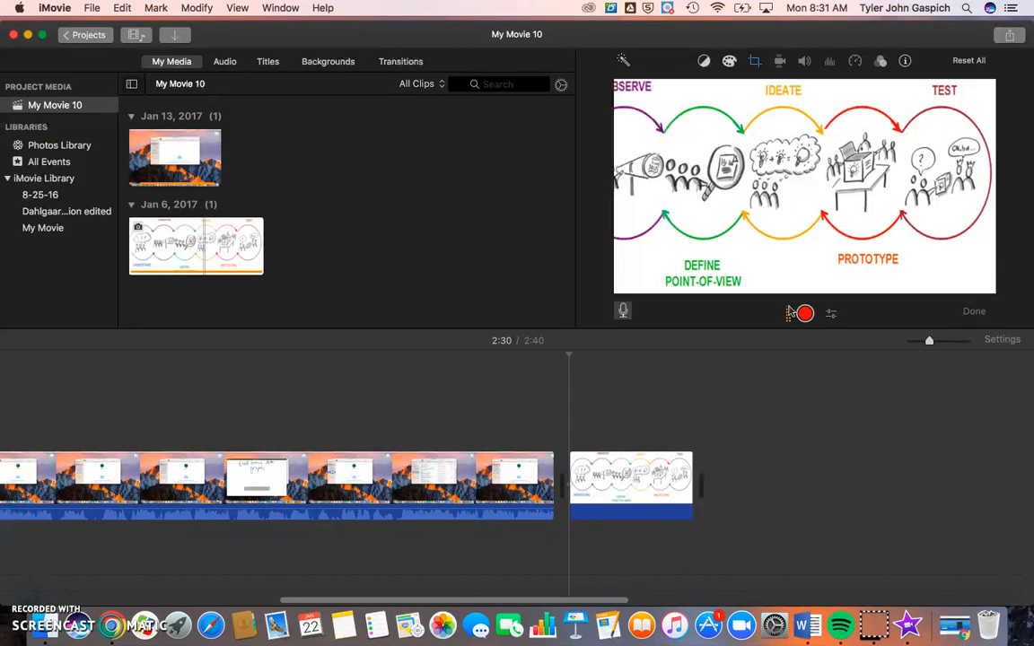
pyautogui.click(805, 314)
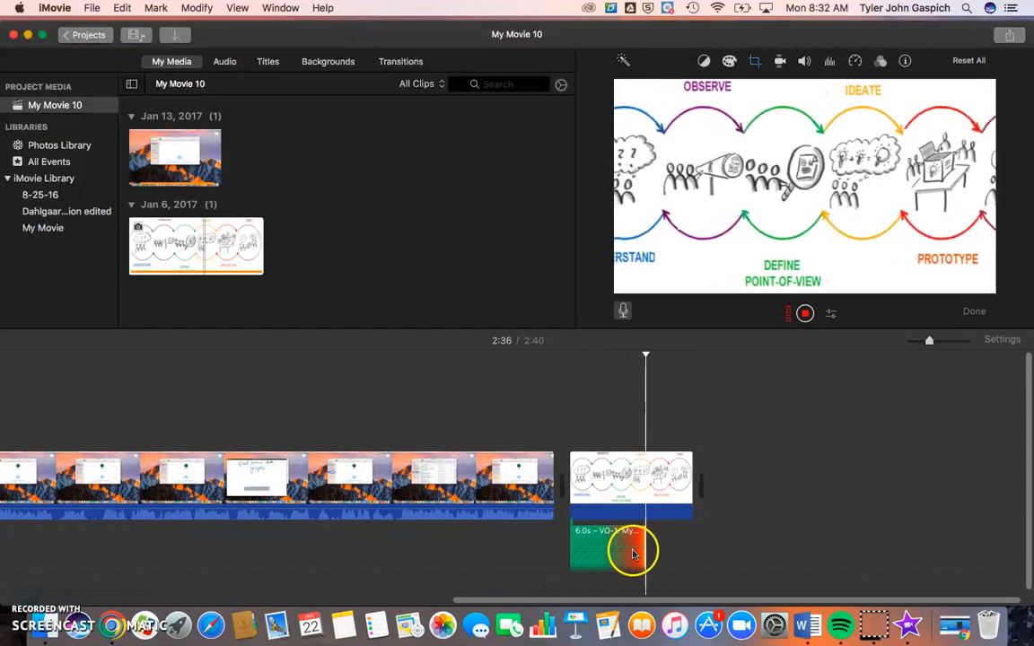
pyautogui.click(805, 314)
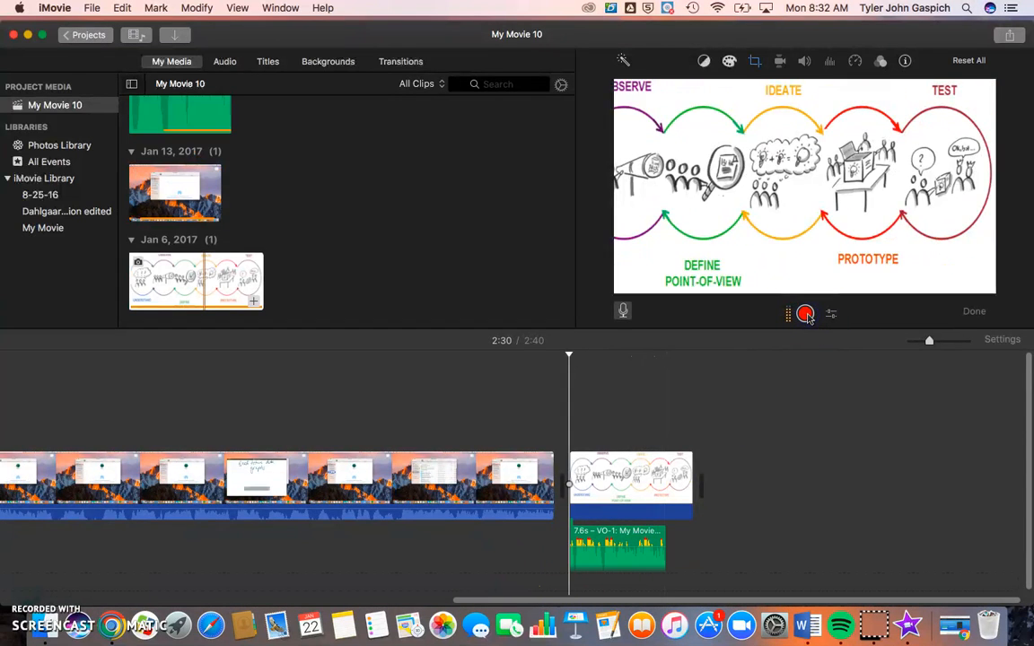
pyautogui.press('space')
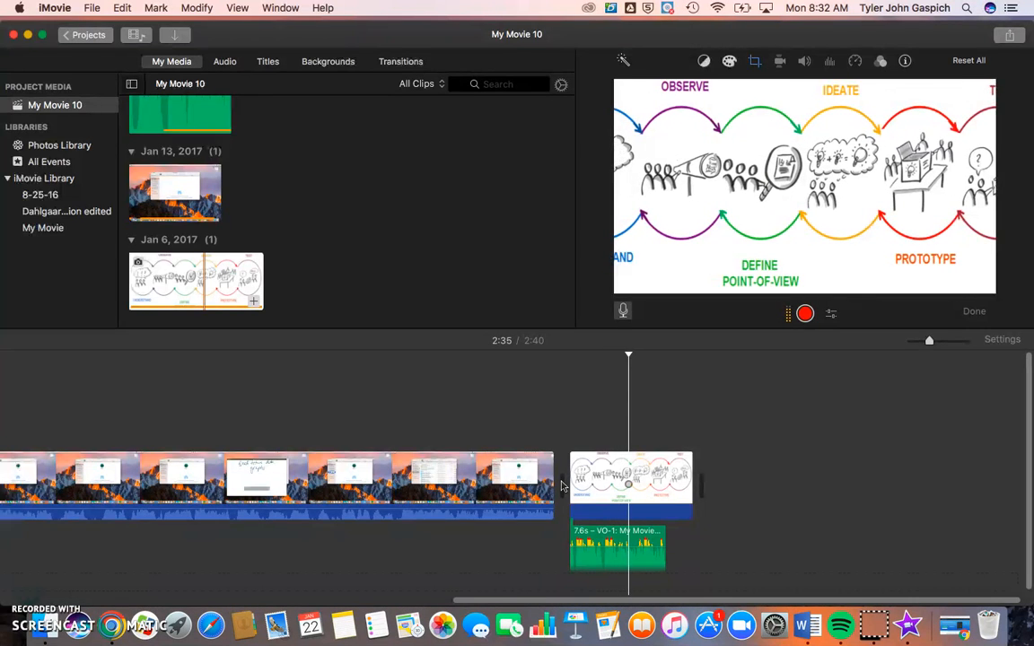
pyautogui.press('space')
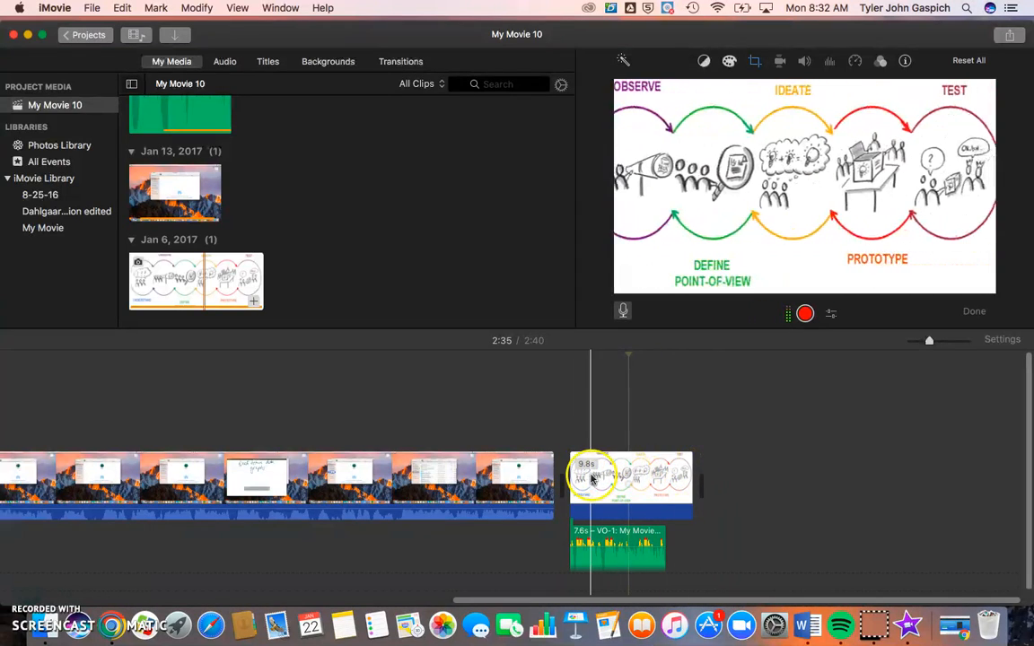
# Set the image's Ken Burns pan to run rightward, with the Start frame at the picture's left edge and the End frame near its right edge
pyautogui.click(756, 63)
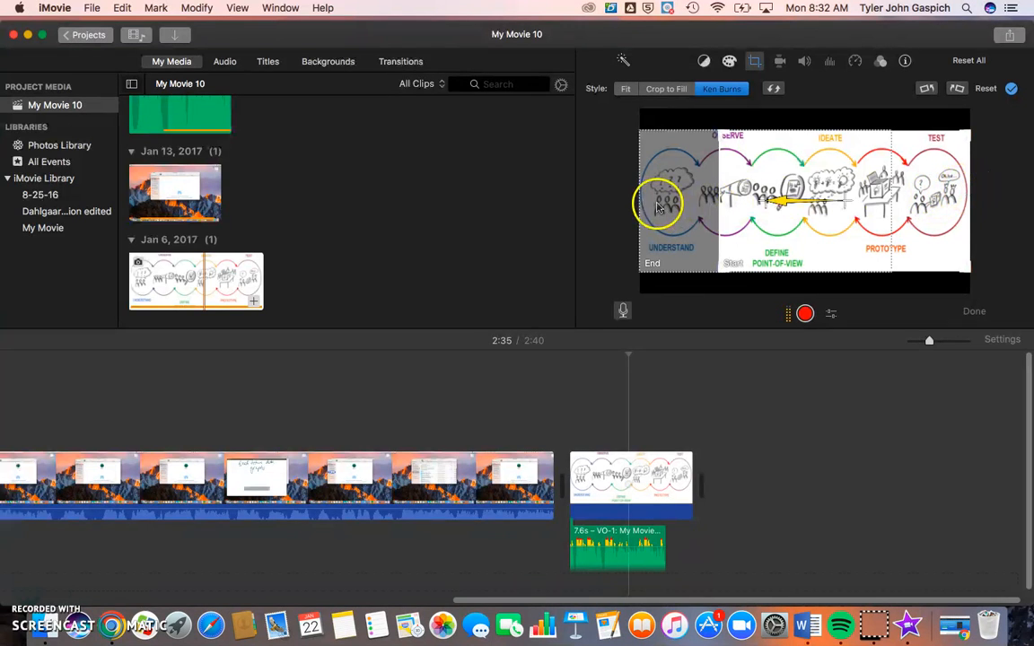
pyautogui.moveTo(922, 235); pyautogui.dragTo(772, 261)
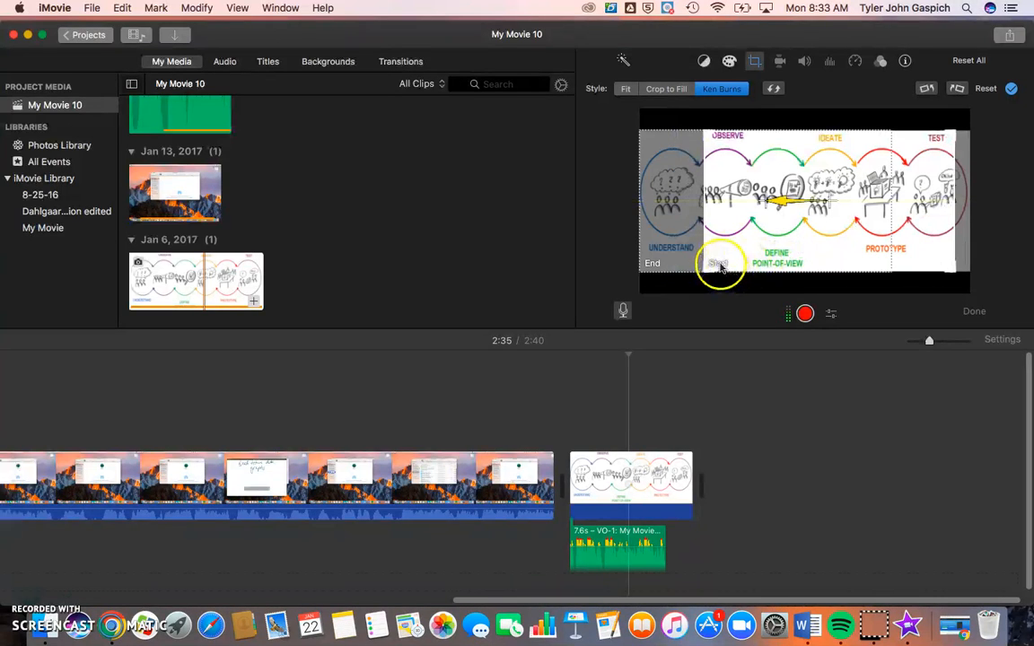
pyautogui.click(652, 266)
pyautogui.moveTo(676, 143); pyautogui.dragTo(744, 145)
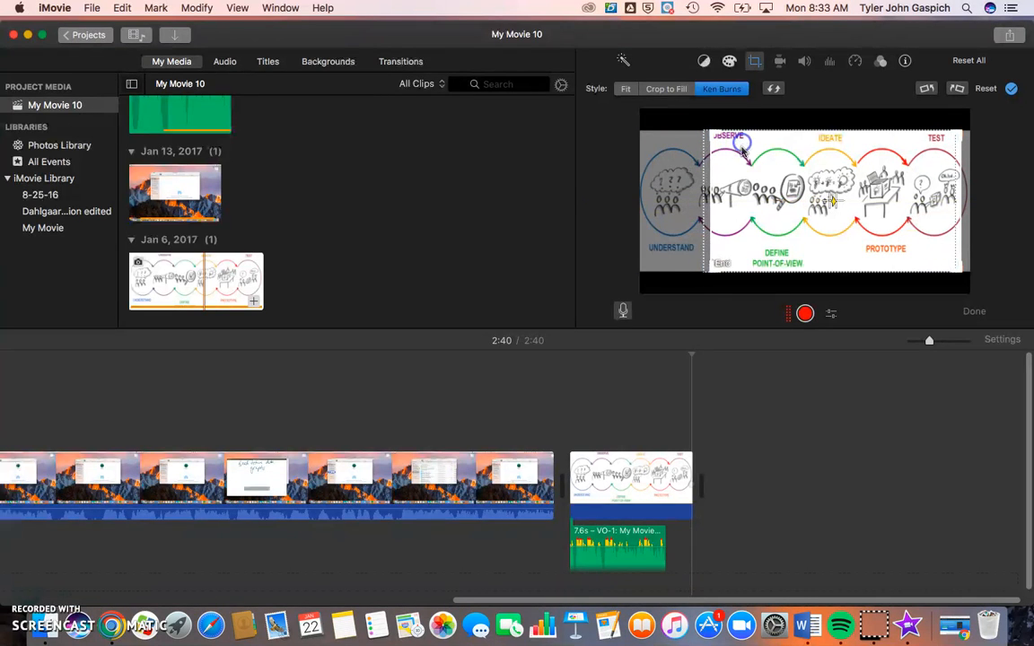
pyautogui.click(707, 252)
pyautogui.moveTo(752, 241); pyautogui.dragTo(687, 244)
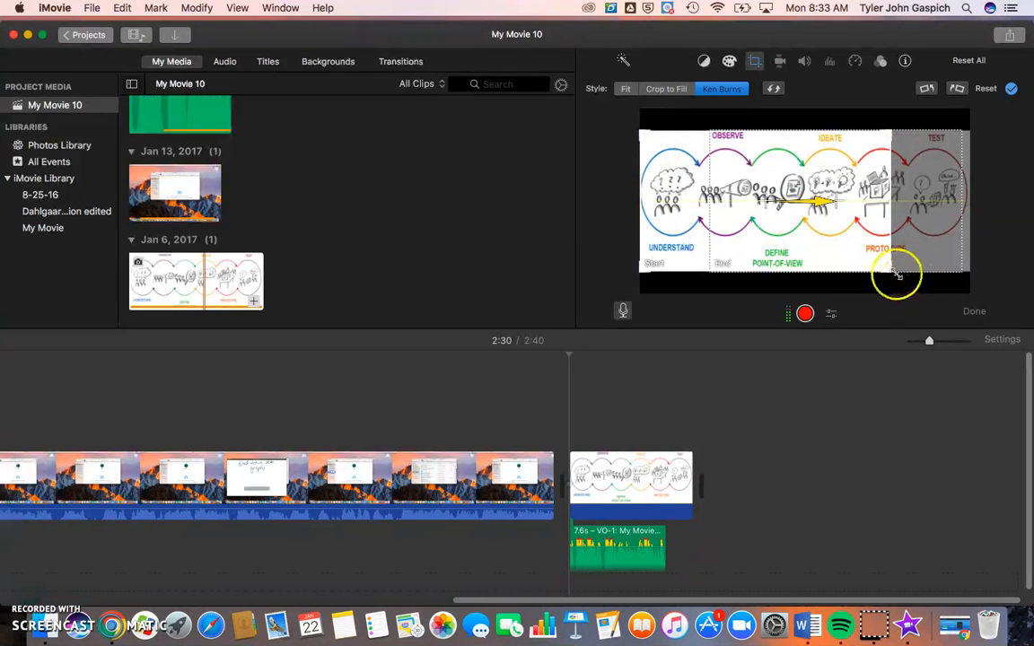
# Shrink the Ken Burns Start frame to the upper-left part of the image and play the effect from the image's beginning
pyautogui.moveTo(875, 271); pyautogui.dragTo(817, 246)
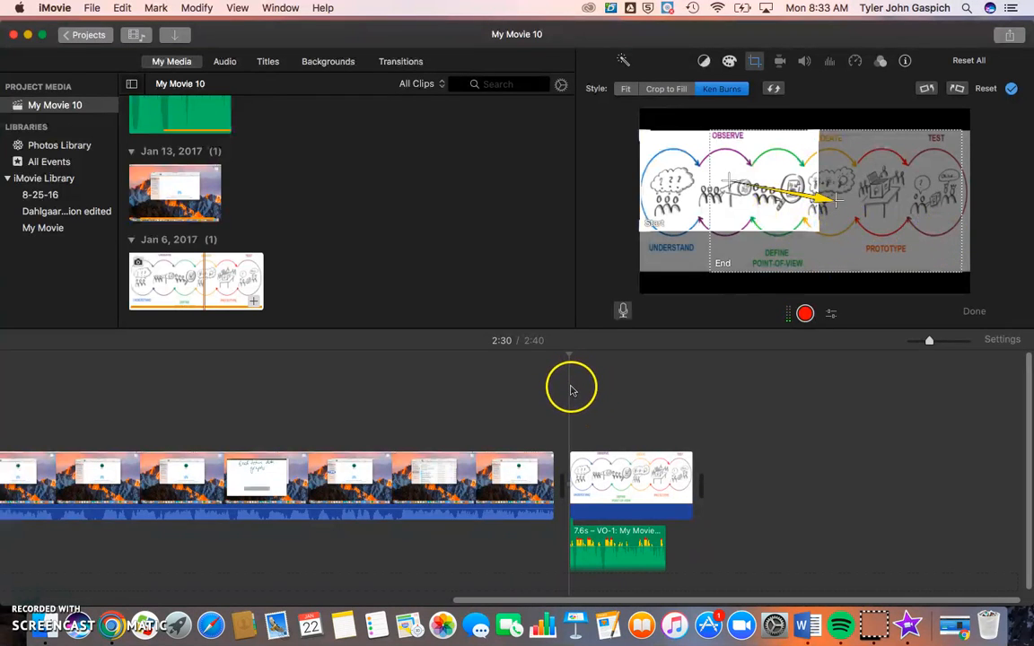
pyautogui.press('space')
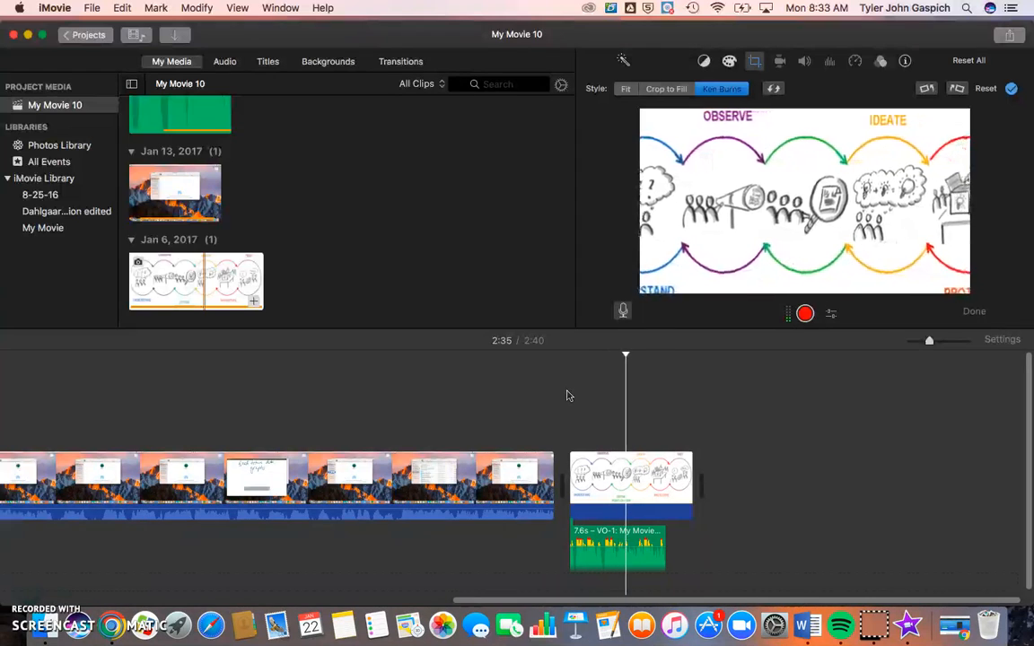
pyautogui.press('space')
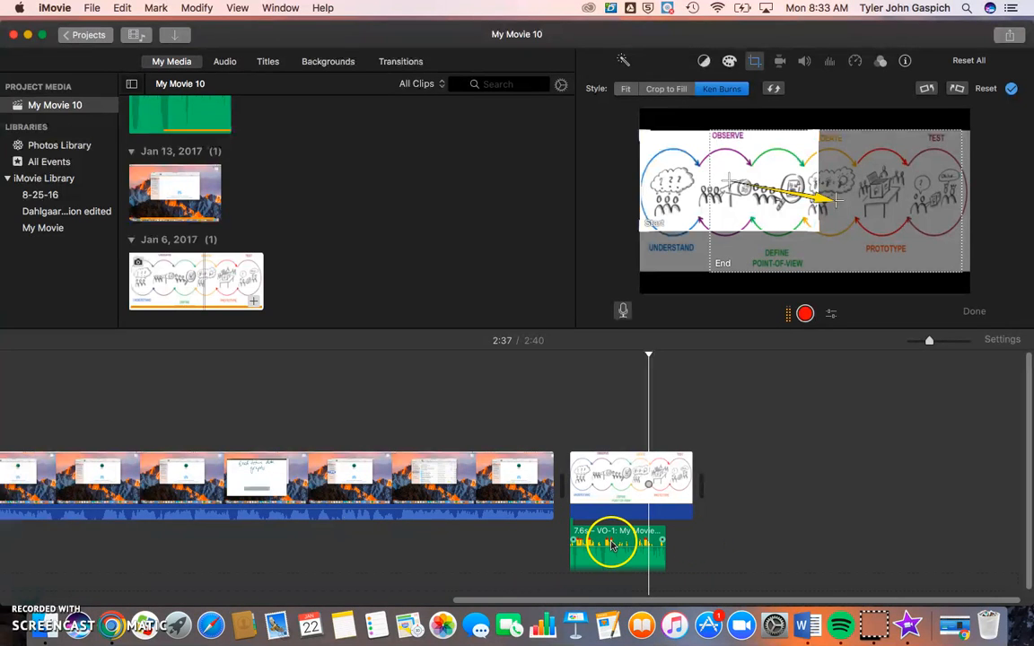
# Browse the sound effects and add a Standard Lower Third title above the early part of the second video clip
pyautogui.click(226, 66)
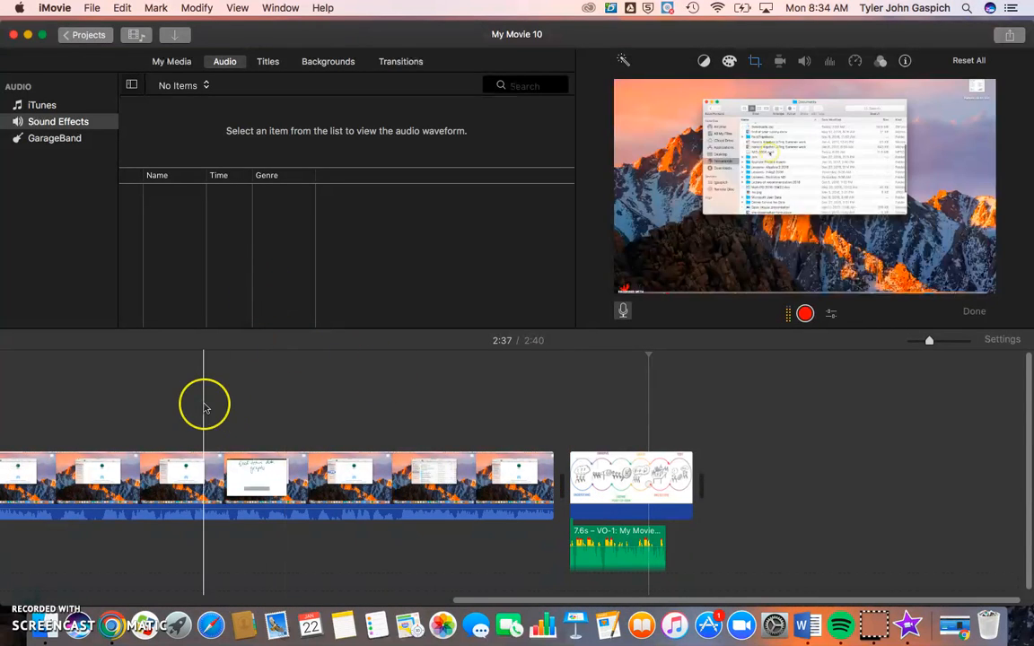
pyautogui.hscroll(-10, 203, 406)
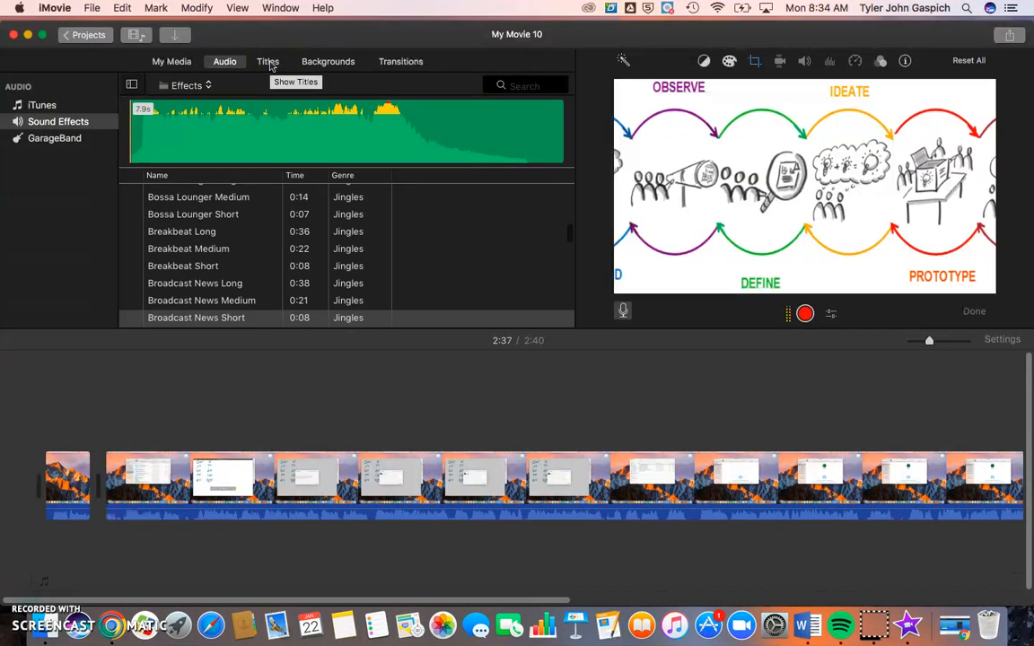
pyautogui.click(270, 63)
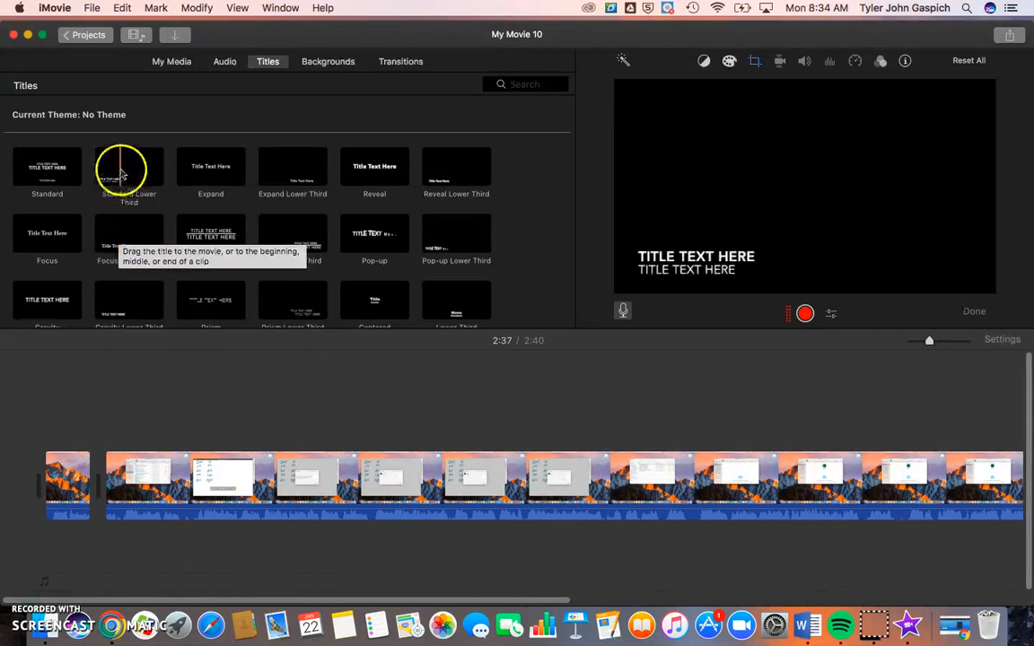
pyautogui.moveTo(125, 175); pyautogui.dragTo(142, 435)
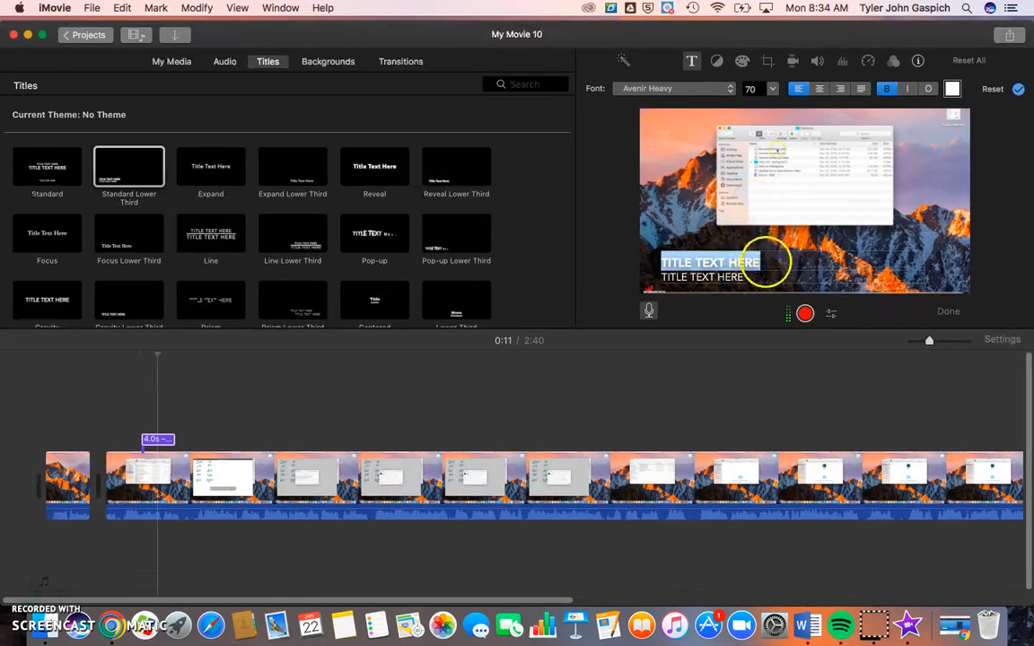
# Set the title's upper line to HOW TO AIRDROP and its lower line to BY followed by the author's first name
pyautogui.click(761, 262)
pyautogui.moveTo(728, 262); pyautogui.dragTo(662, 262)
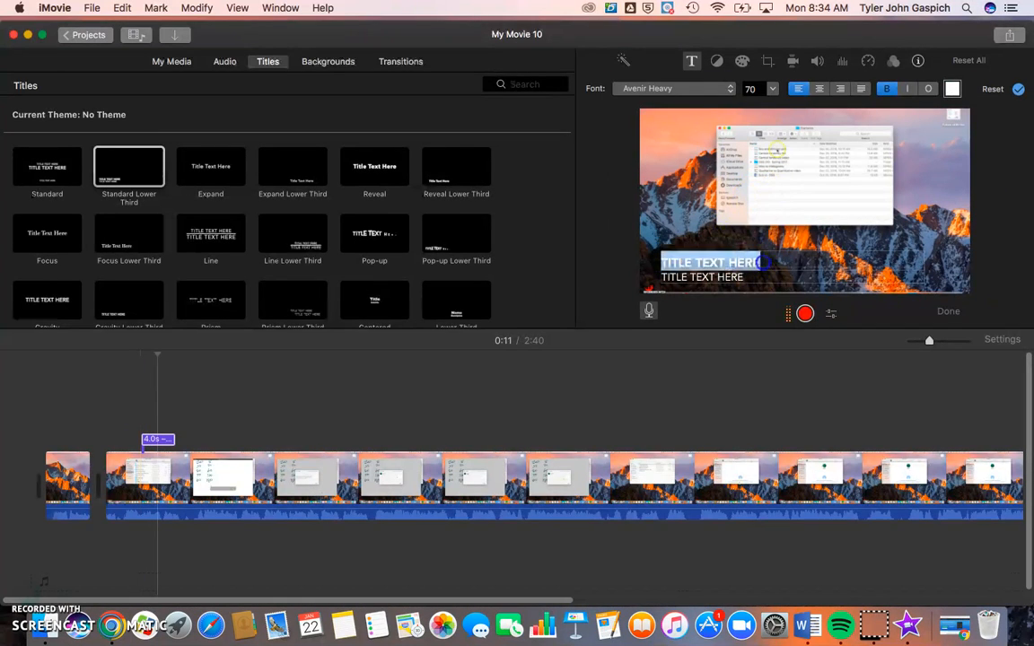
pyautogui.press('BackSpace')
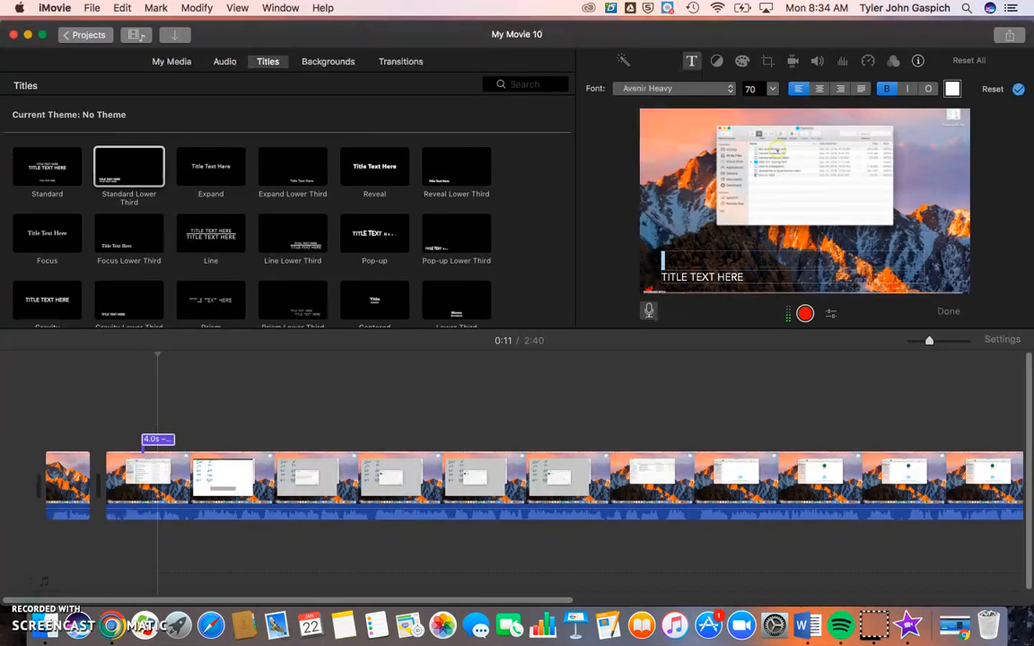
pyautogui.write('HOW TO AIRDROP')
pyautogui.click(759, 277)
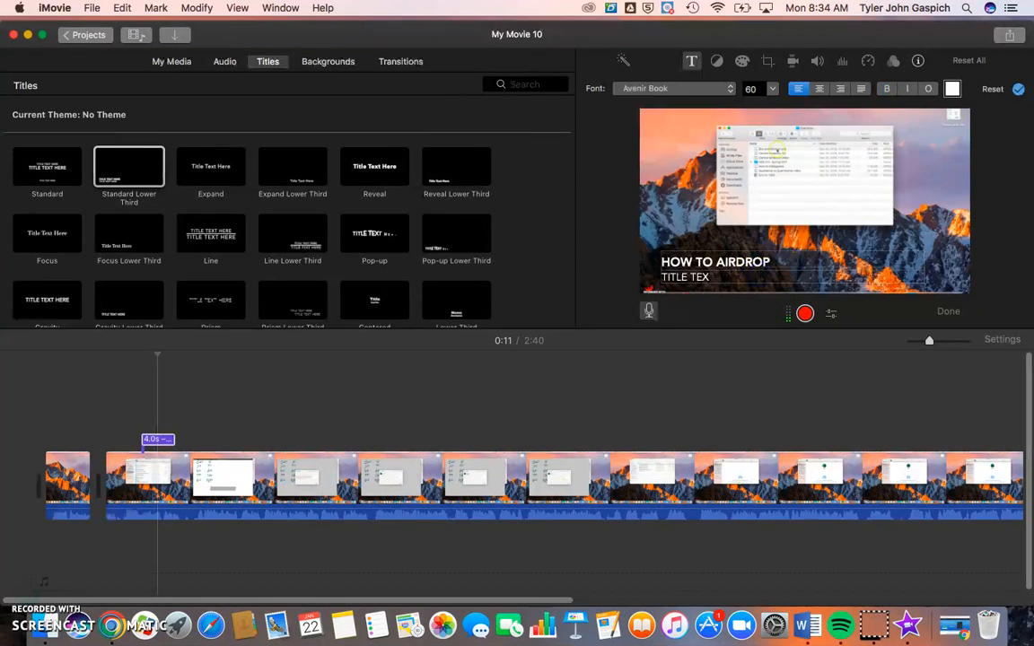
pyautogui.write('BY TYLER')
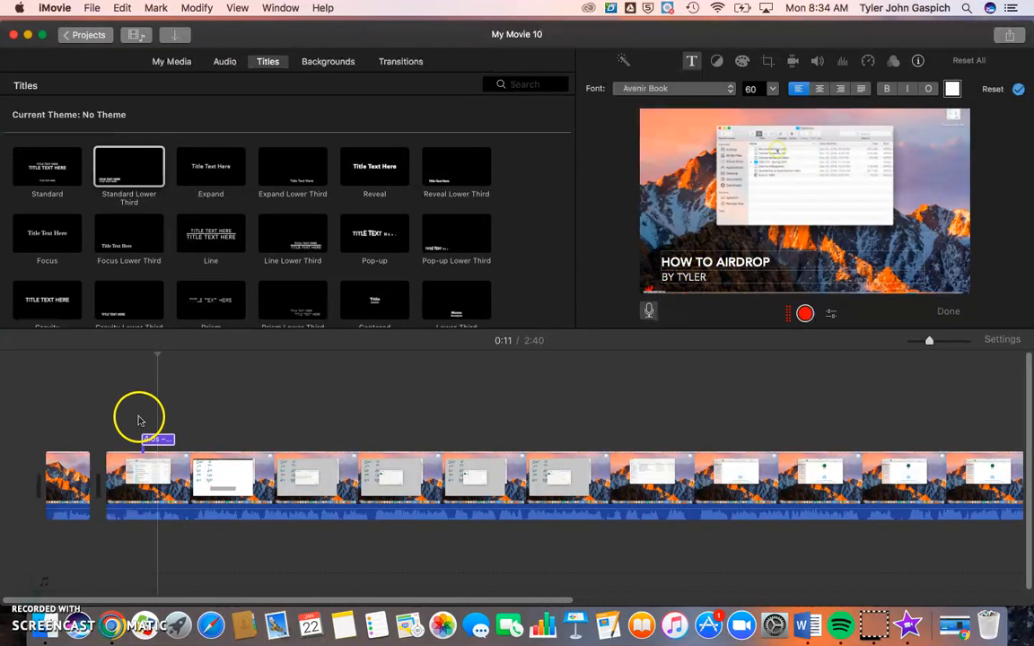
# Play the second video clip from the title onward to check how the title appears and disappears
pyautogui.press('space')
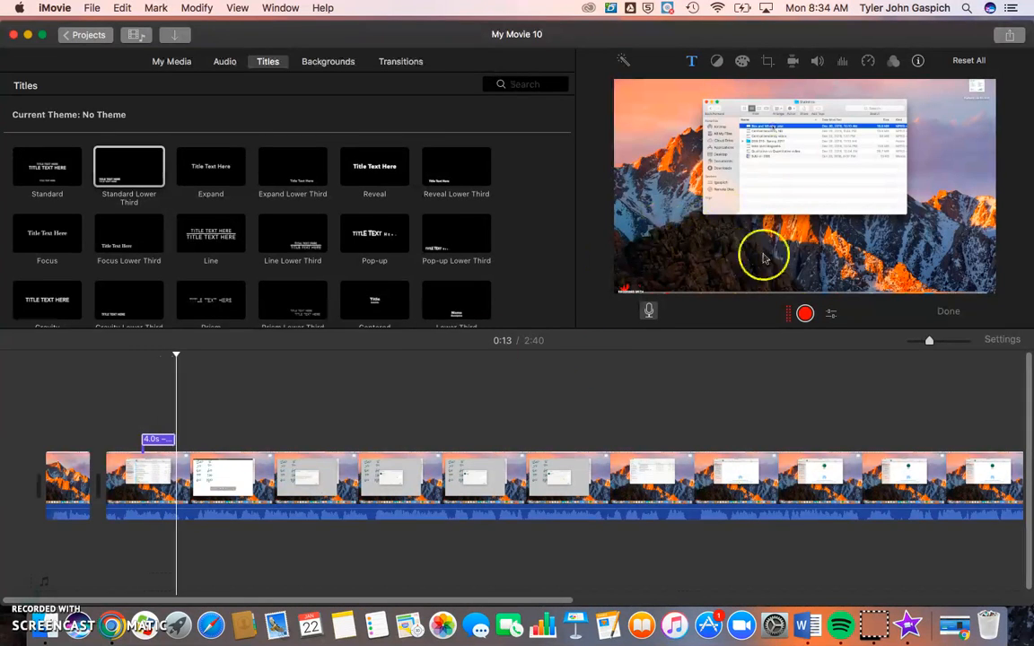
pyautogui.click(577, 279)
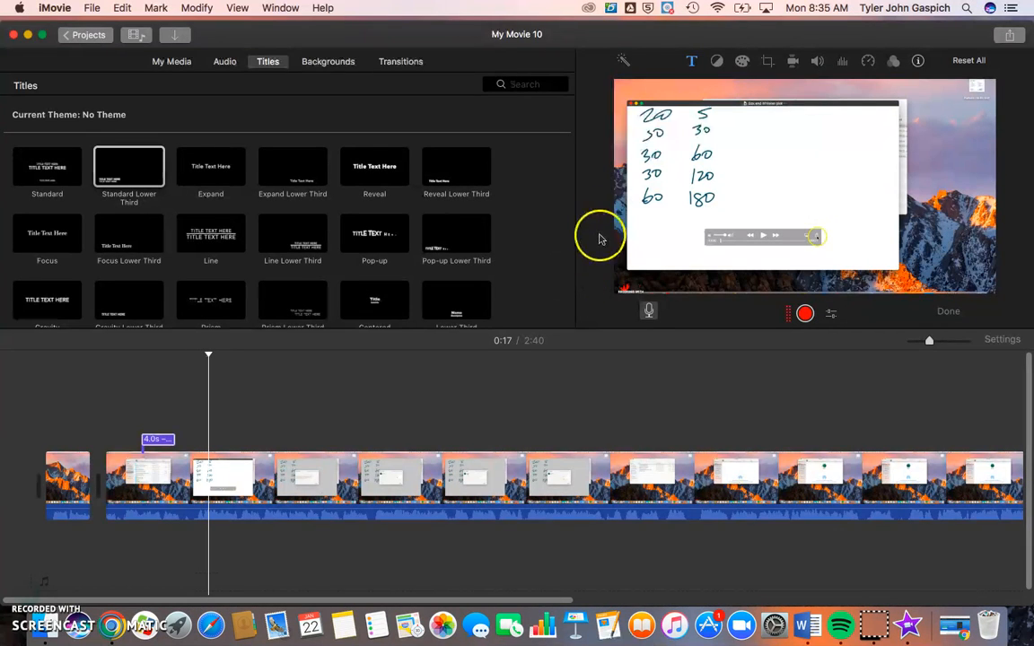
pyautogui.moveTo(646, 37); pyautogui.dragTo(644, 37)
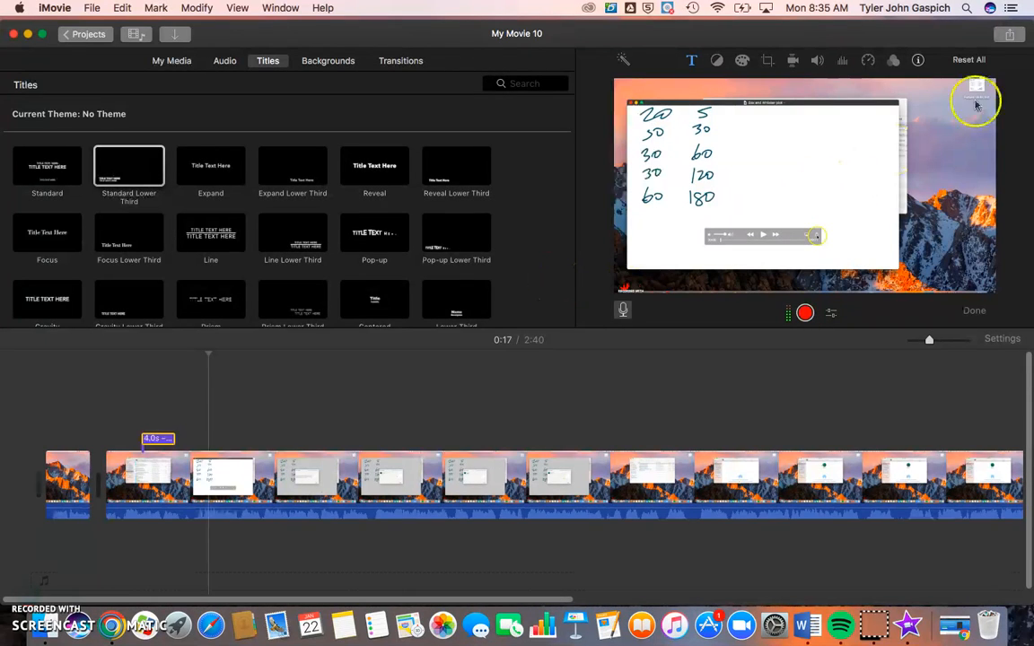
# Start sharing the movie to YouTube and bring up its upload settings
pyautogui.click(1010, 36)
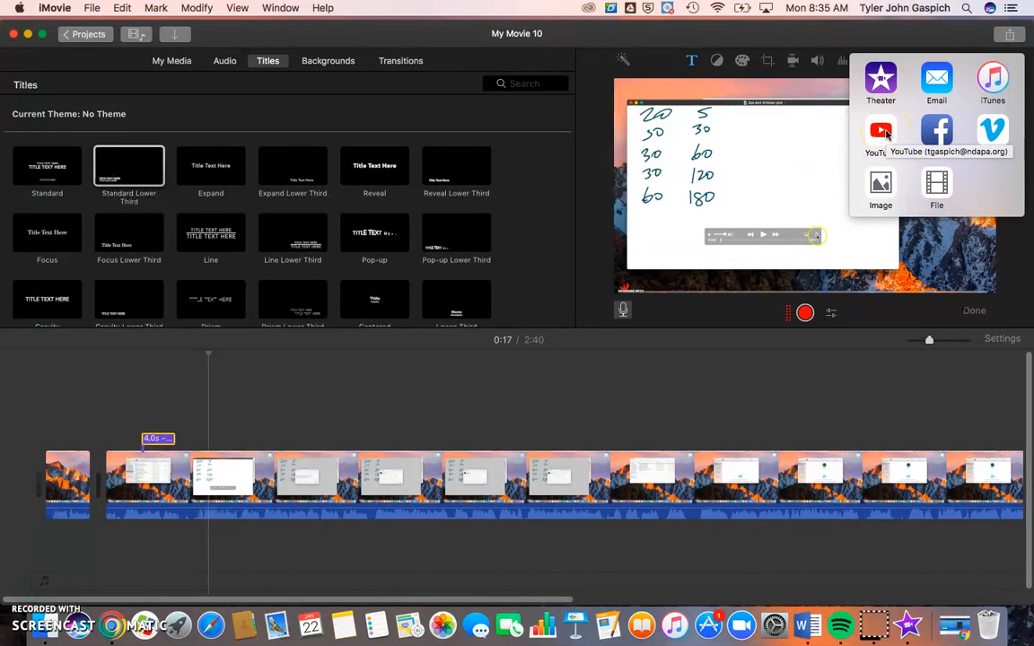
pyautogui.click(880, 132)
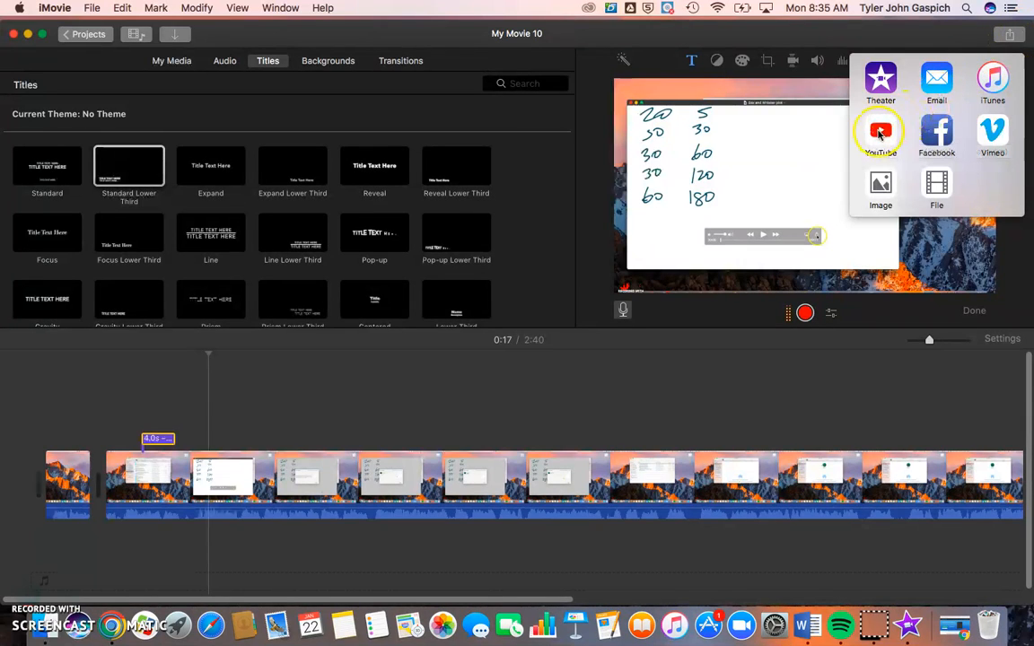
pyautogui.click(881, 135)
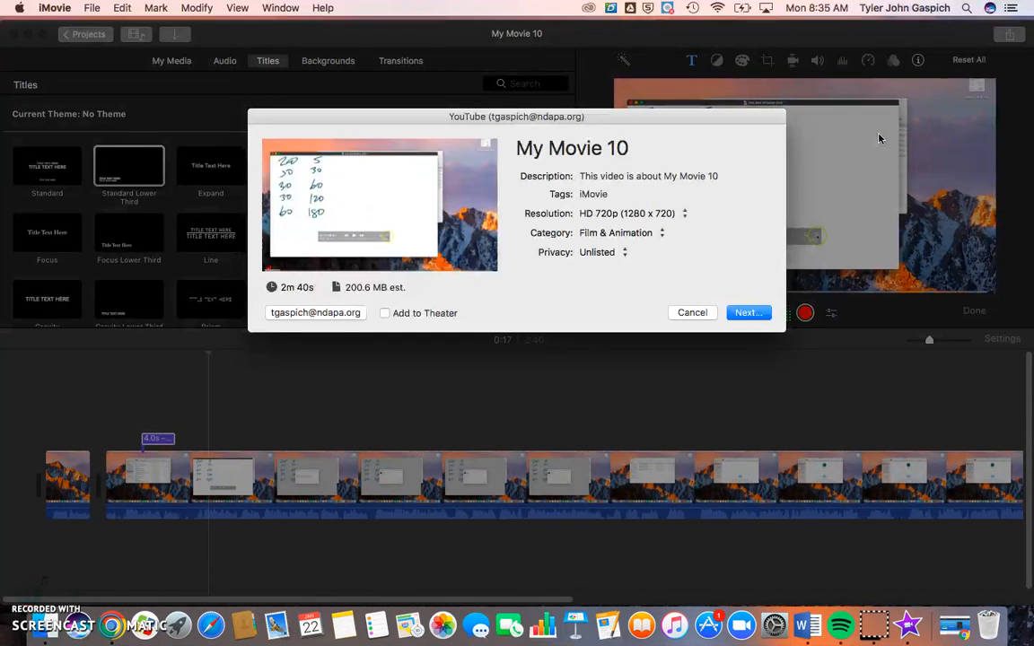
pyautogui.click(563, 182)
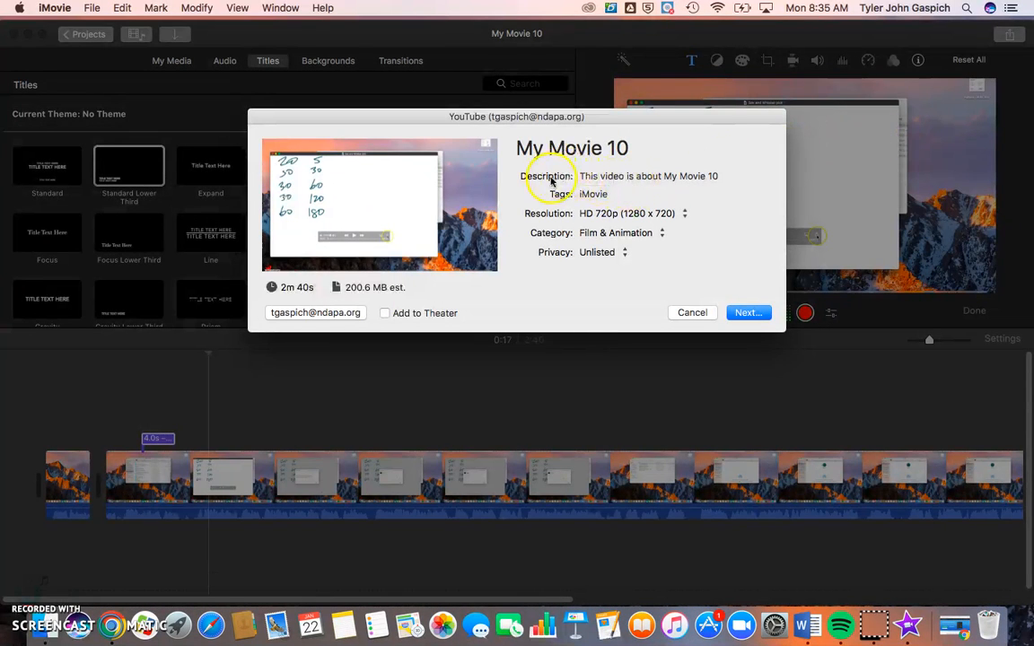
# Name the YouTube upload Demoing iMovie
pyautogui.click(596, 150)
pyautogui.moveTo(646, 150); pyautogui.dragTo(492, 149)
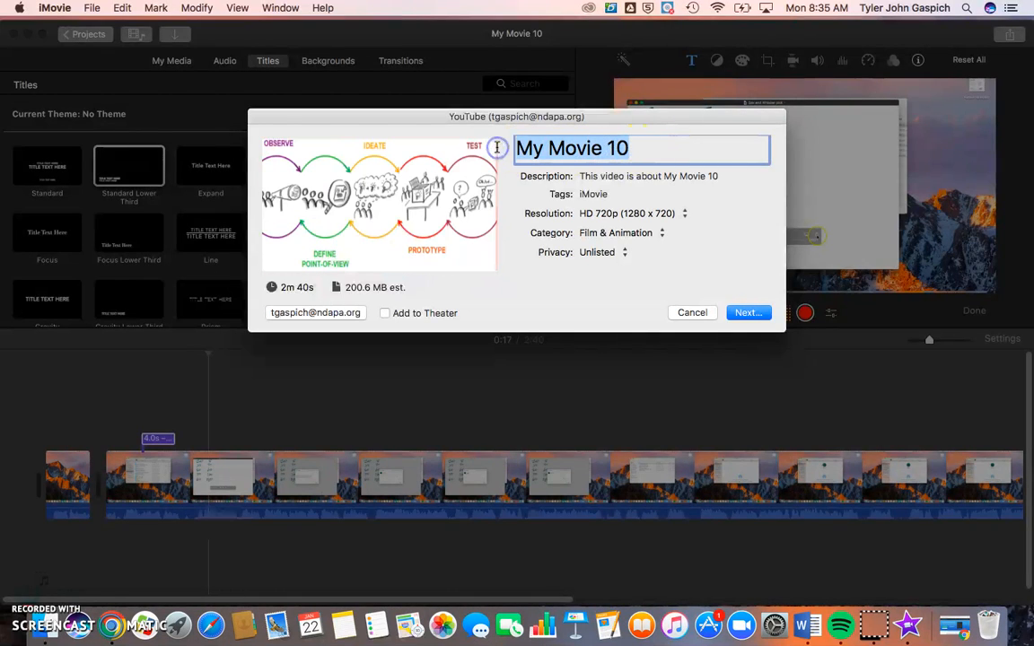
pyautogui.write('Demo')
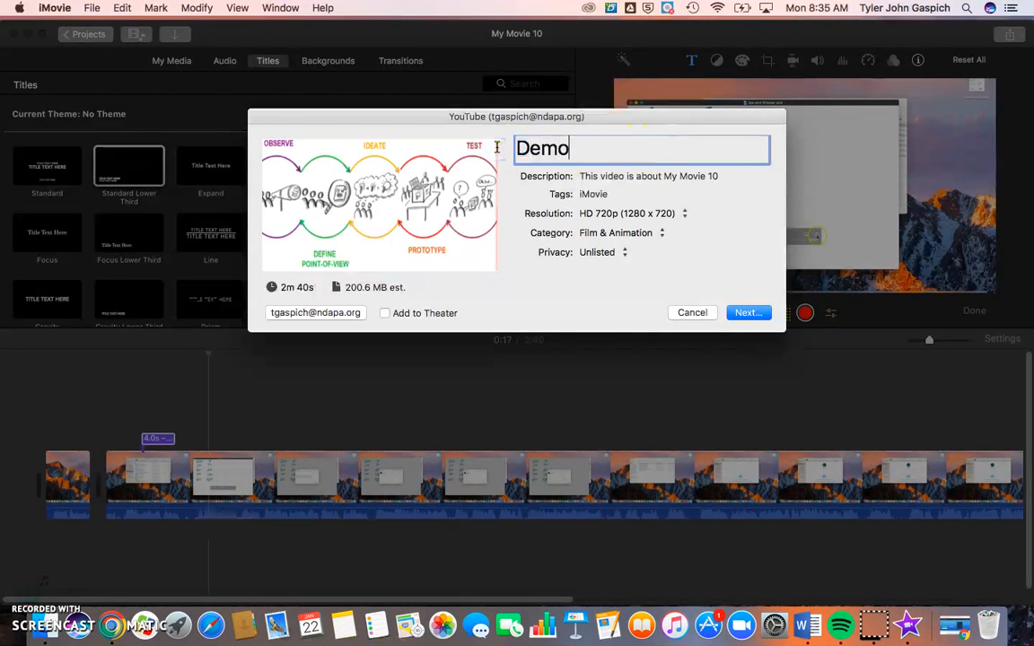
pyautogui.write('ing iMOvie')
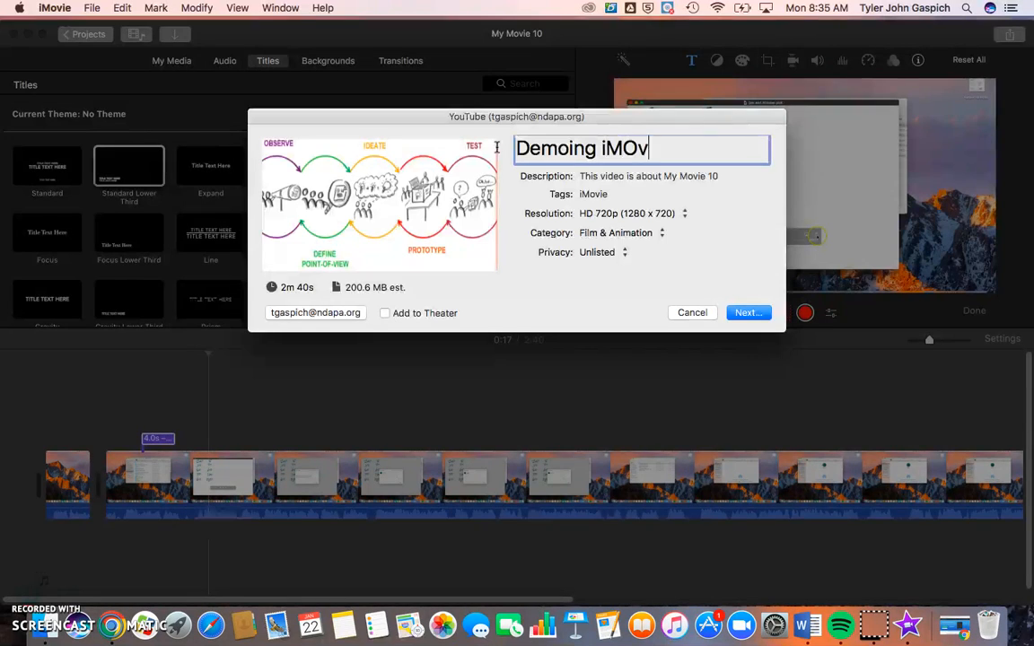
pyautogui.press('BackSpace')
pyautogui.press('BackSpace')
pyautogui.press('BackSpace')
pyautogui.press('BackSpace')
pyautogui.write('ovie')
# Replace the YouTube upload's description with "We are talking about iMovie here"
pyautogui.click(595, 176)
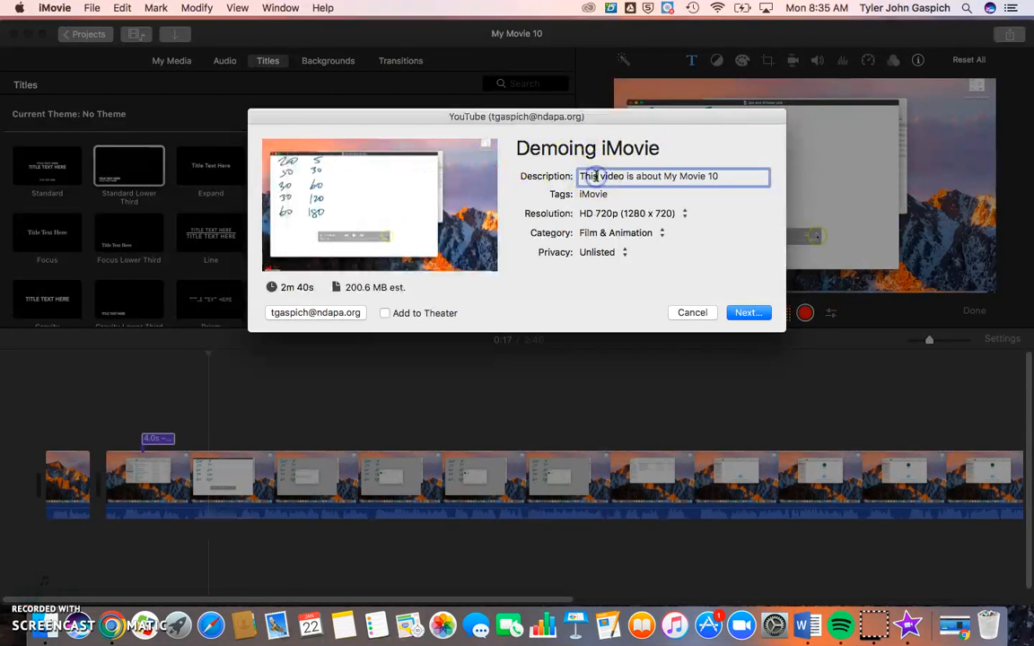
pyautogui.moveTo(729, 178); pyautogui.dragTo(565, 176)
pyautogui.write('W')
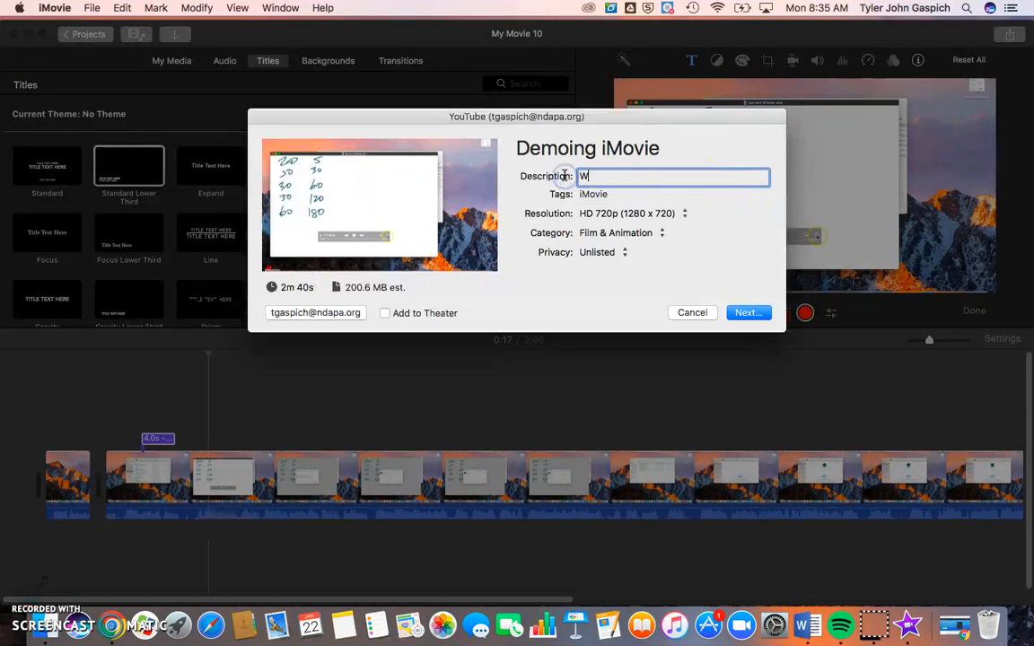
pyautogui.write('e are talking about iMovie here')
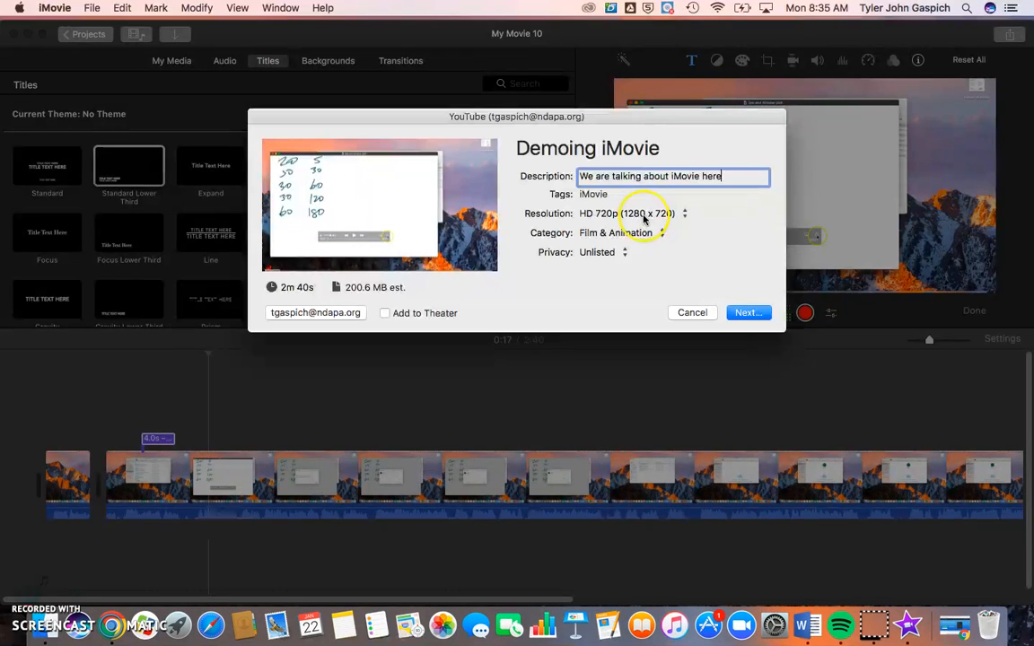
# Choose Unlisted as the privacy setting for the YouTube upload
pyautogui.click(607, 254)
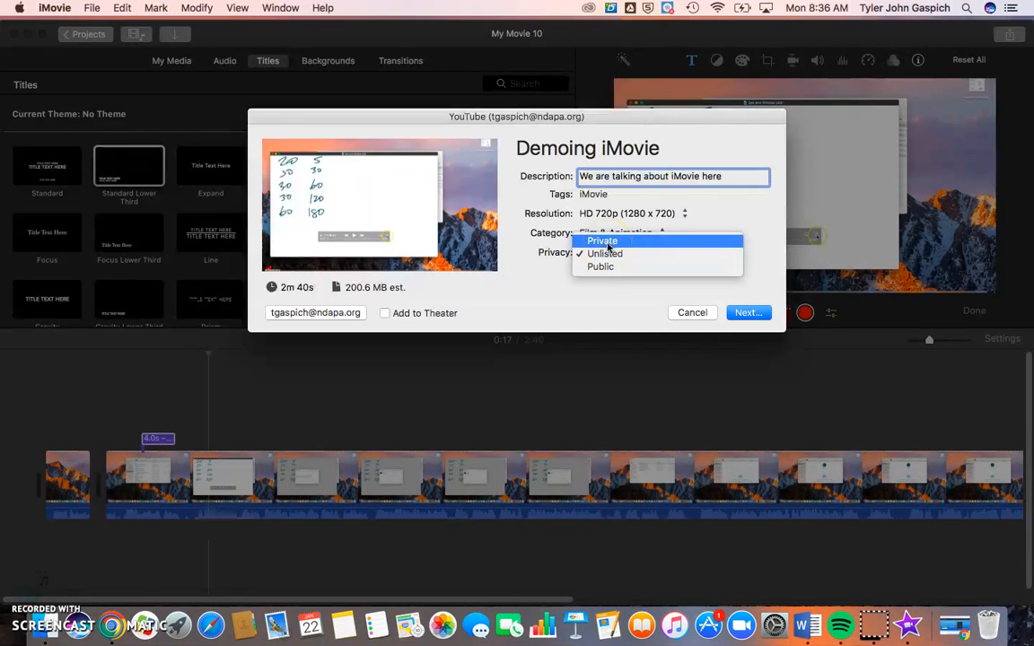
pyautogui.click(606, 255)
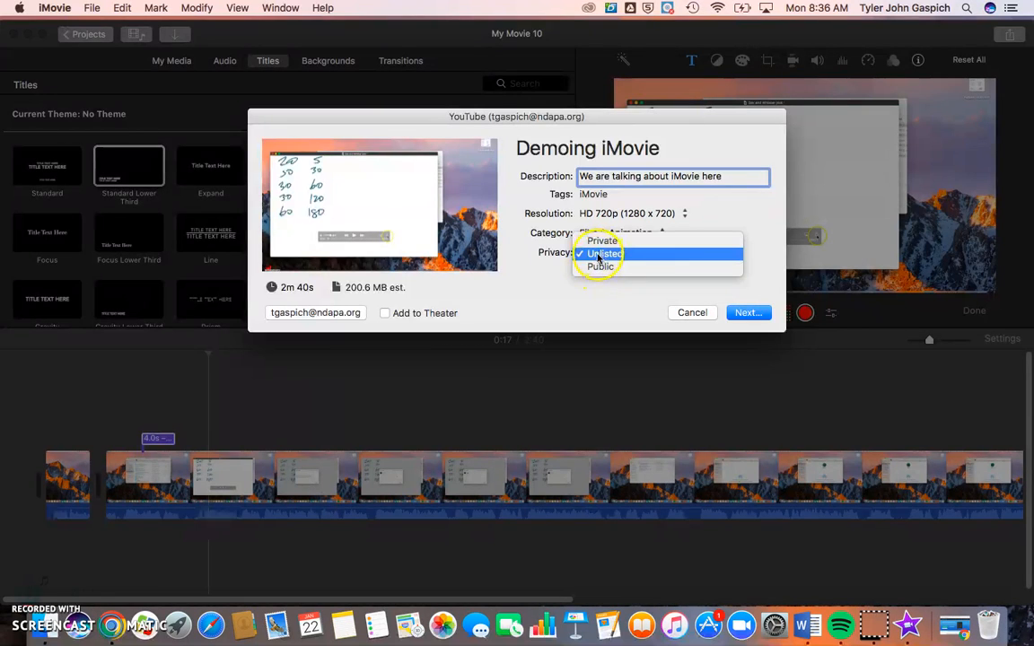
pyautogui.click(598, 255)
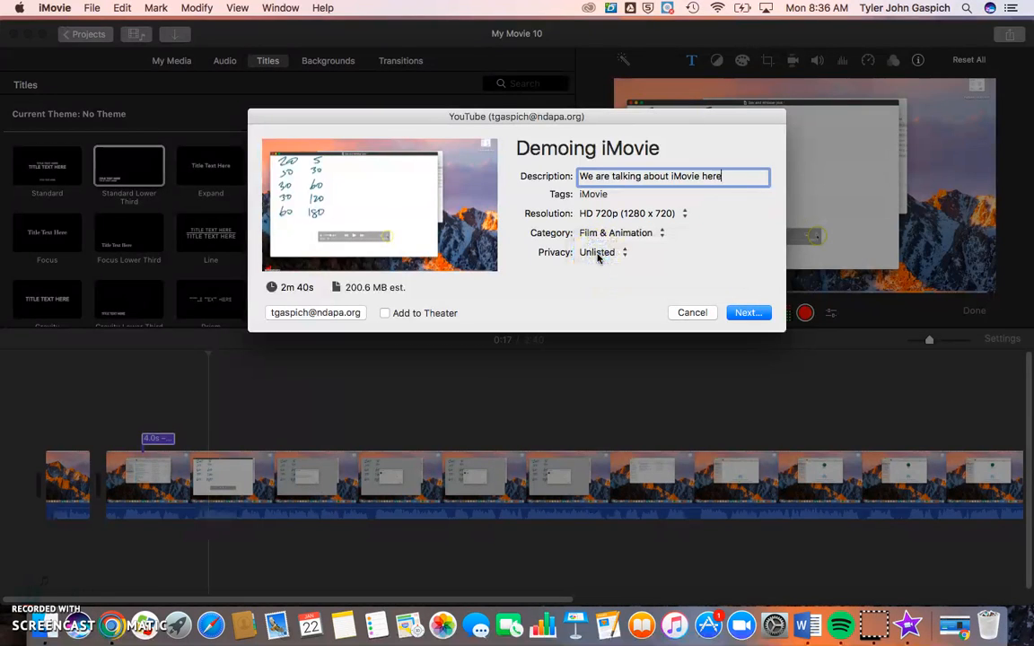
# Publish the movie under YouTube's Terms of Service and bring up the progress details of the upload
pyautogui.click(746, 314)
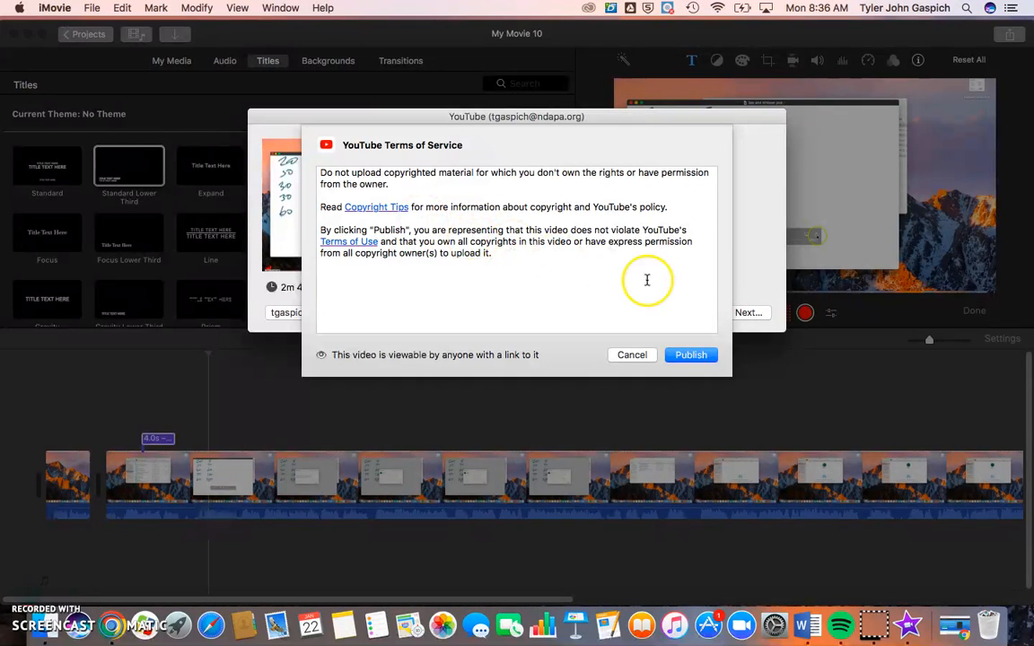
pyautogui.click(688, 356)
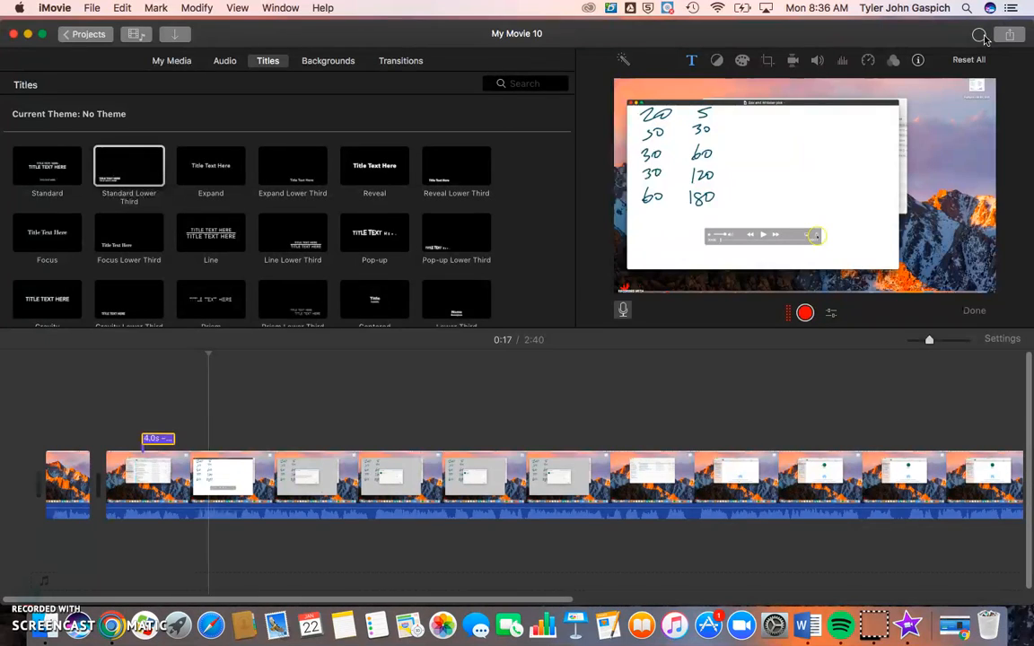
pyautogui.click(979, 35)
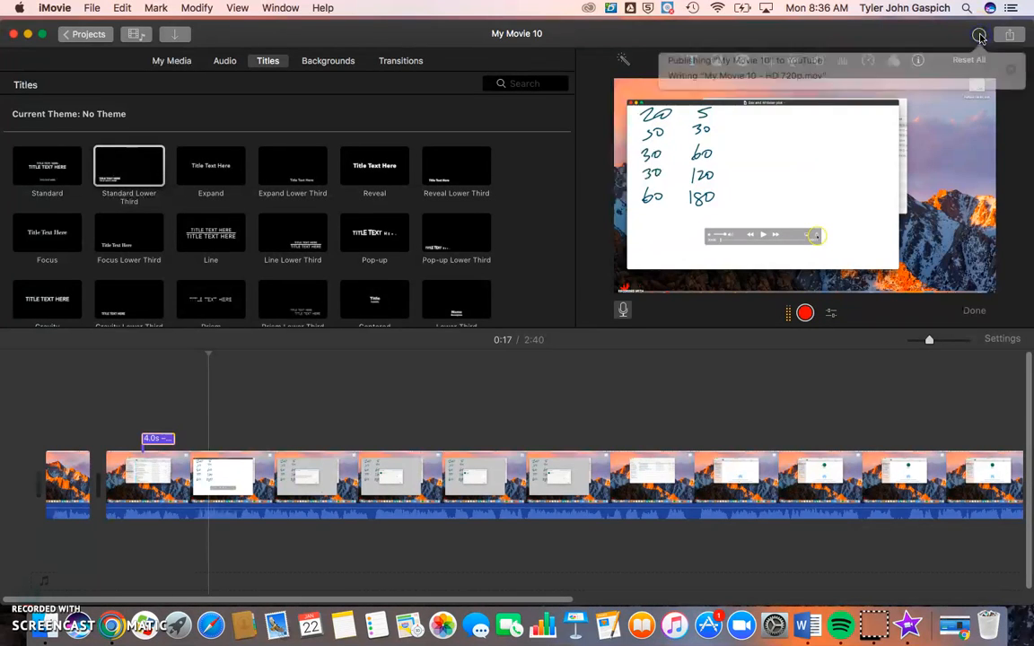